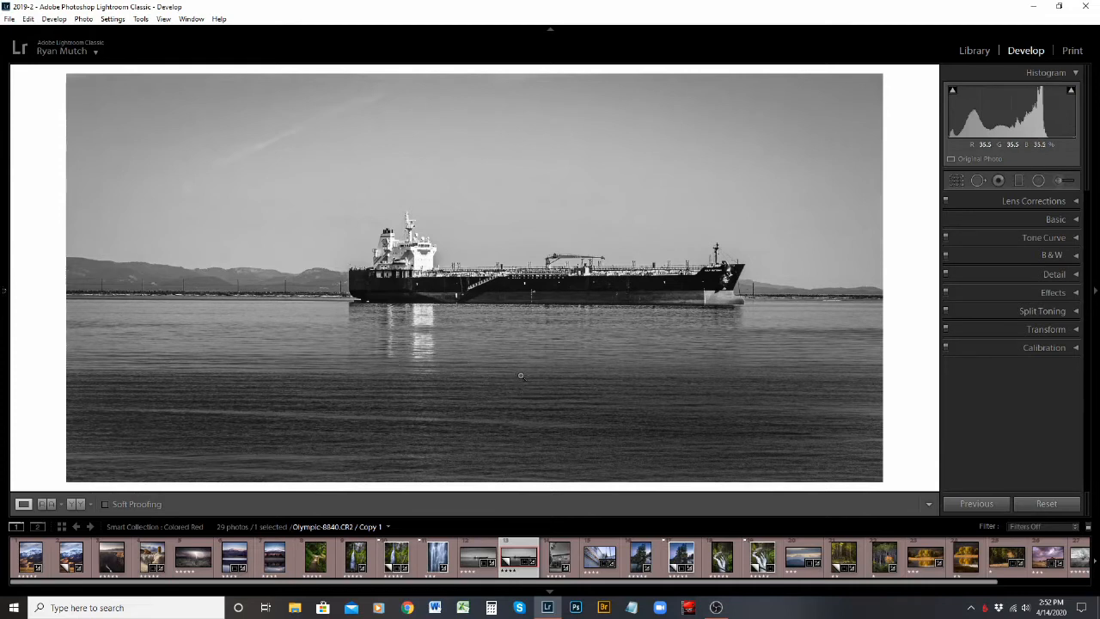
Step: Open the full export settings for the selected ship photo
{"action": "right_click", "coordinate": [511, 562]}
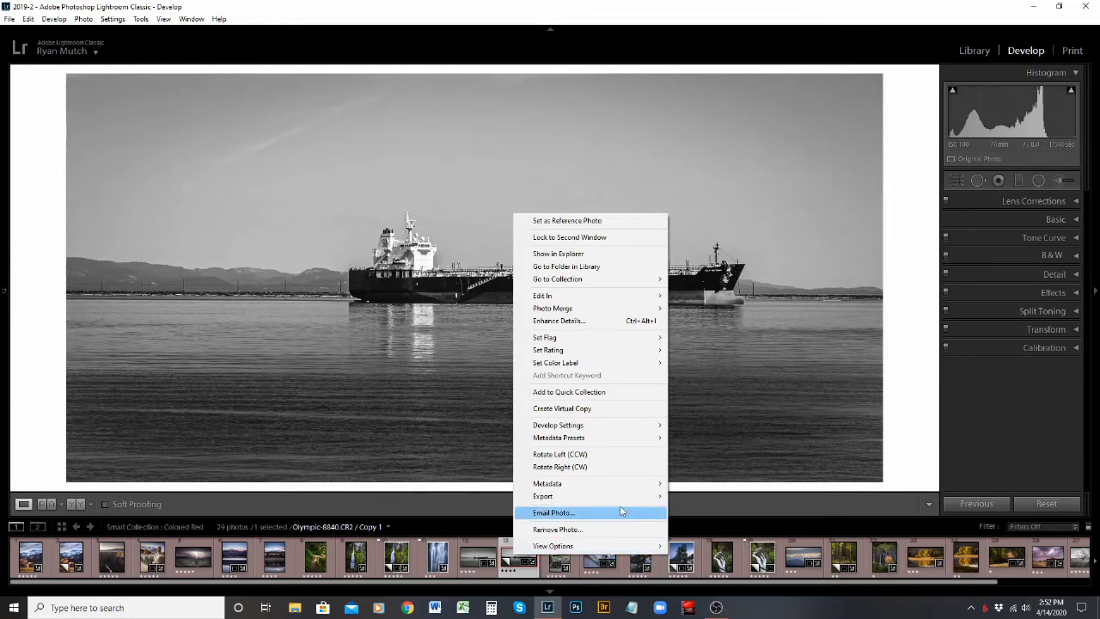
{"action": "mouse_move", "coordinate": [619, 505]}
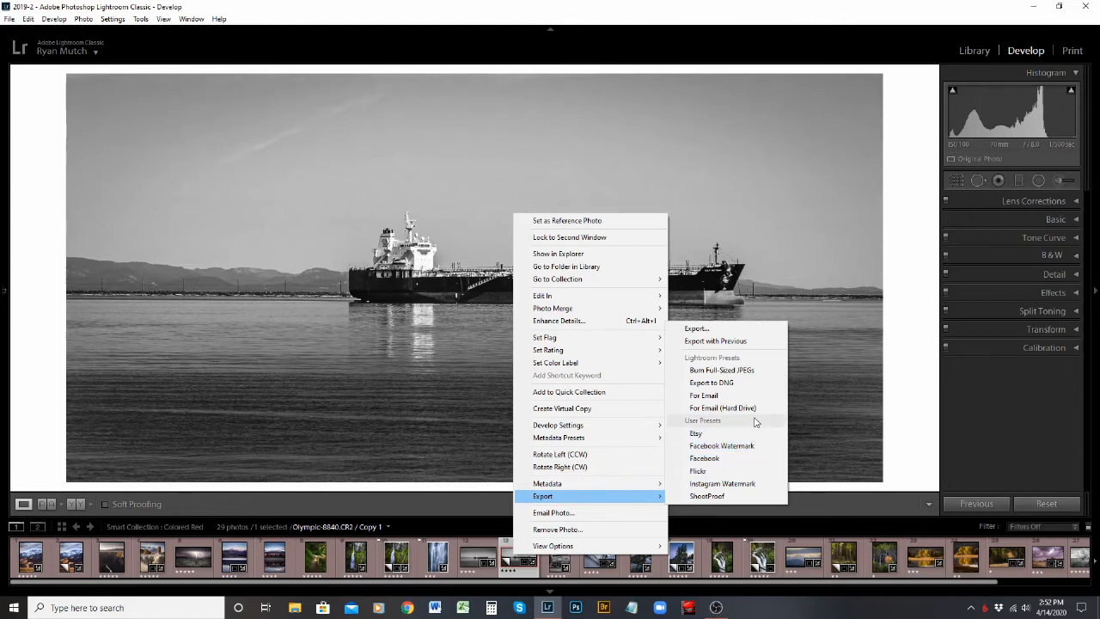
{"action": "left_click", "coordinate": [754, 332]}
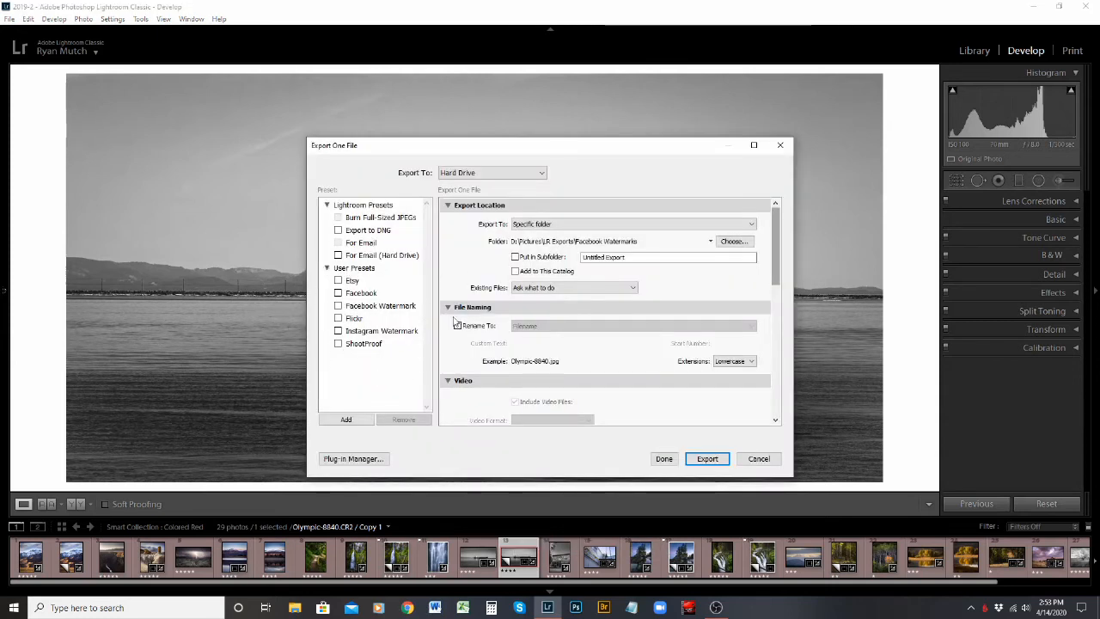
Step: Examine the settings of the Facebook Watermark export preset, from location to watermarking, and leave the preset unselected
{"action": "left_click", "coordinate": [339, 307]}
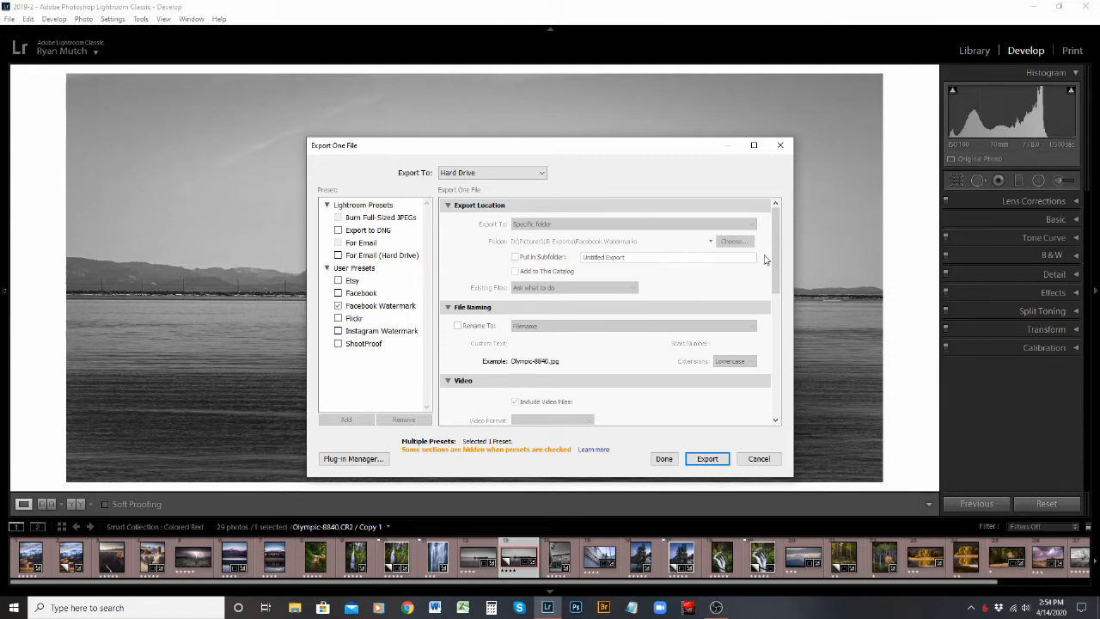
{"action": "left_click_drag", "start_coordinate": [777, 248], "coordinate": [783, 368]}
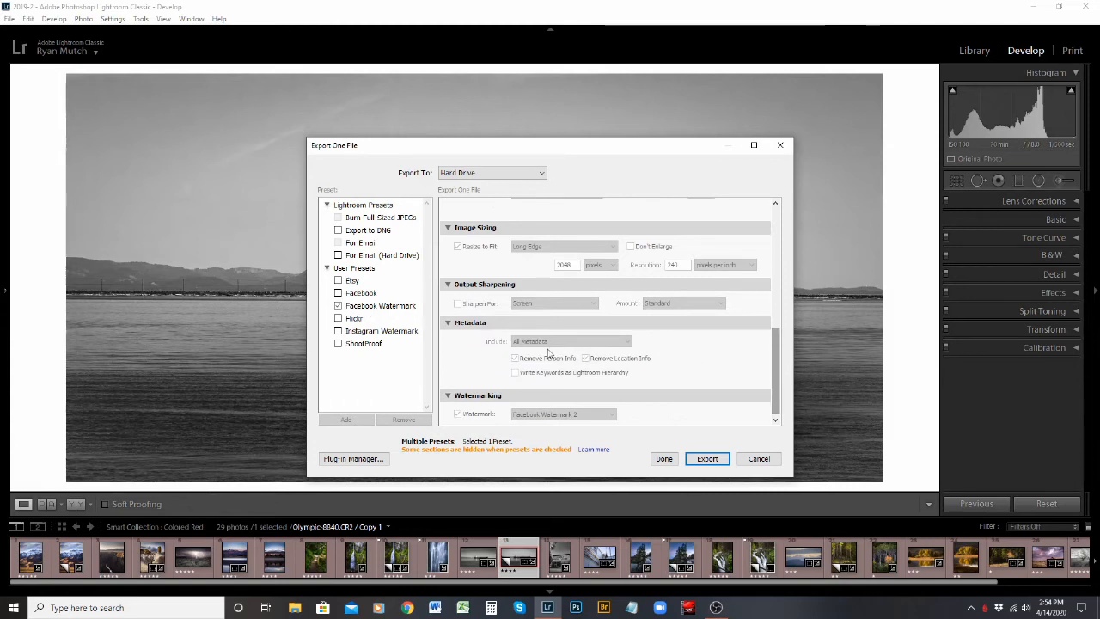
{"action": "left_click_drag", "start_coordinate": [778, 365], "coordinate": [779, 381]}
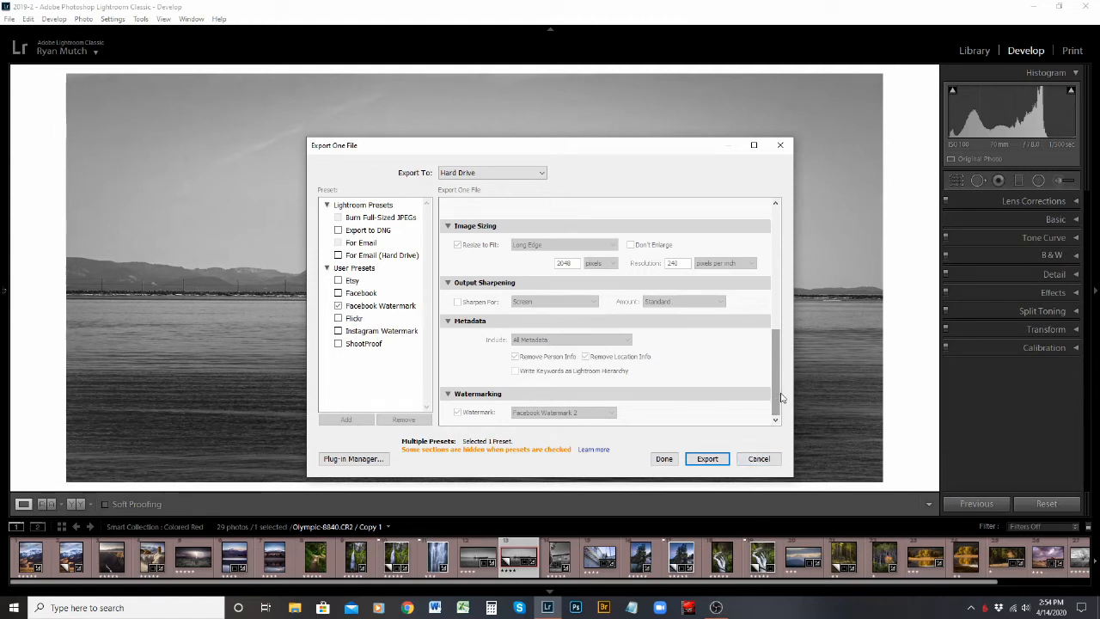
{"action": "left_click", "coordinate": [338, 306]}
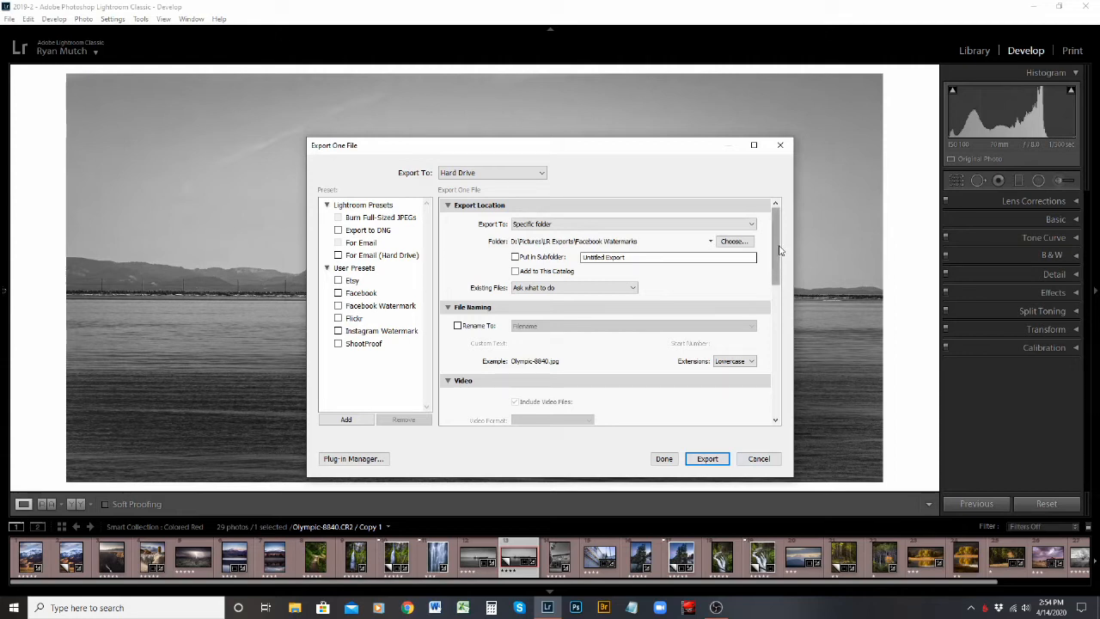
Step: Browse for a new export destination in the LR Exports folder inside Pictures
{"action": "mouse_move", "coordinate": [776, 245]}
{"action": "left_mouse_down"}
{"action": "mouse_move", "coordinate": [789, 379]}
{"action": "mouse_move", "coordinate": [787, 242]}
{"action": "left_mouse_up"}
{"action": "left_click", "coordinate": [735, 241]}
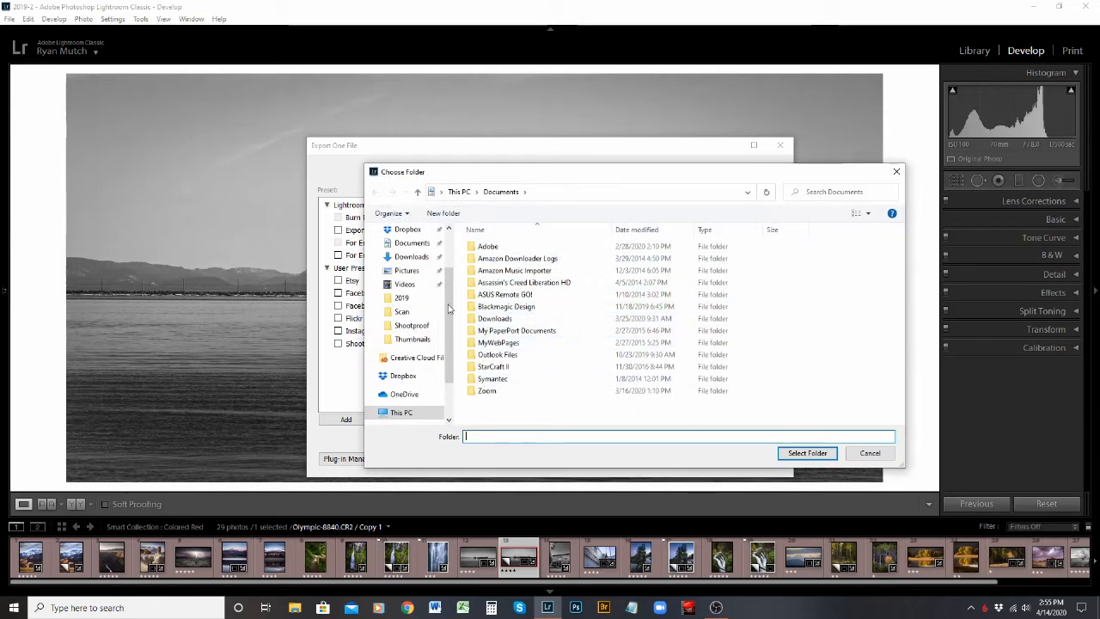
{"action": "left_click", "coordinate": [408, 271]}
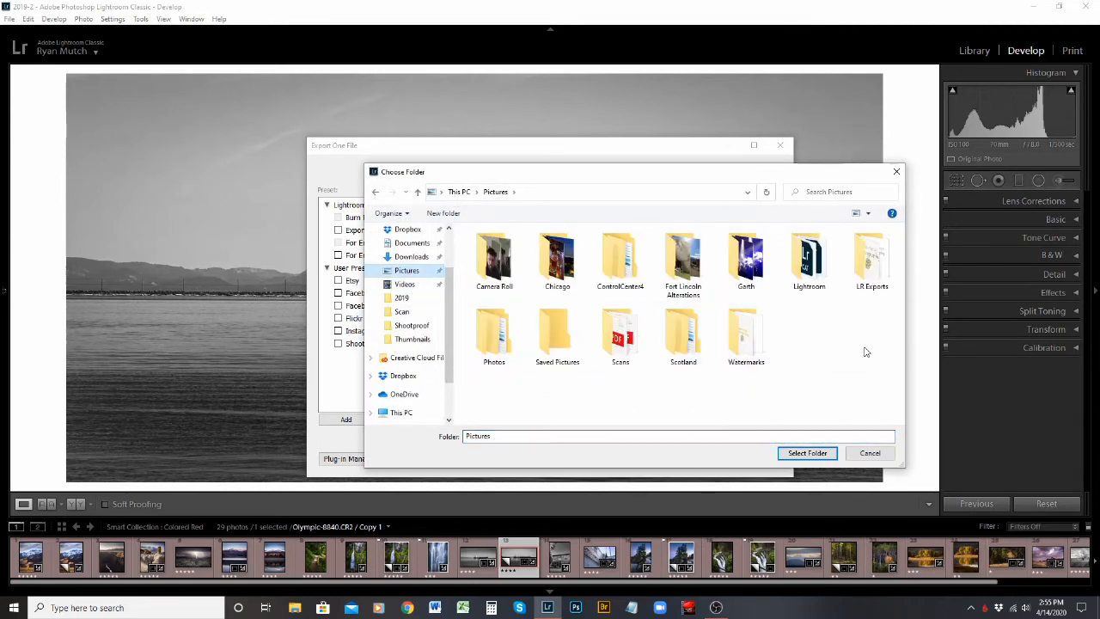
{"action": "double_click", "coordinate": [877, 262]}
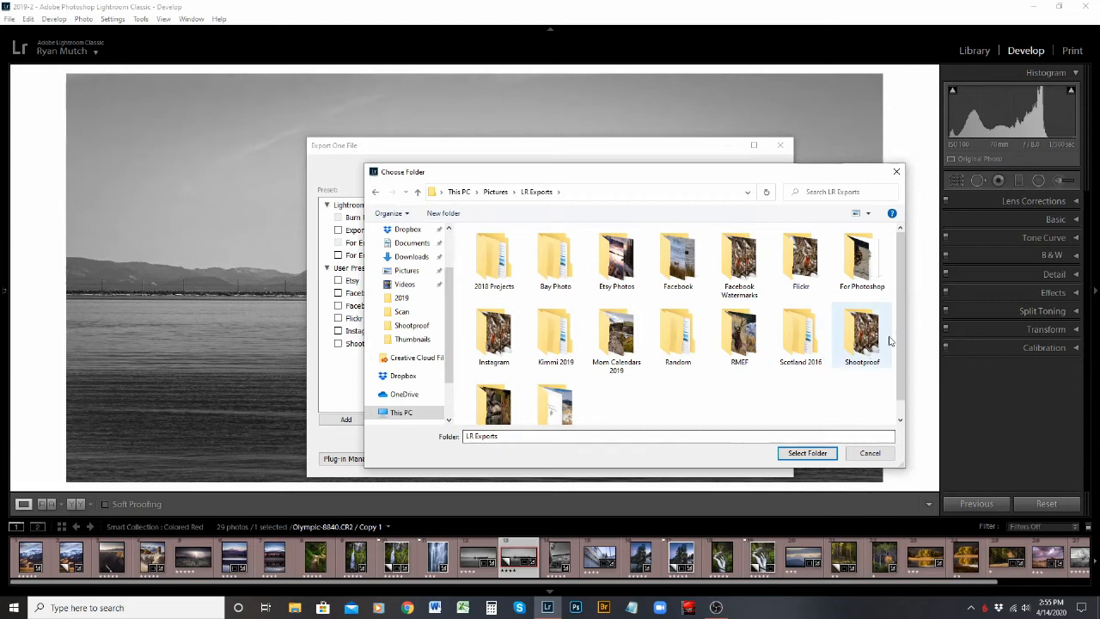
{"action": "left_click_drag", "start_coordinate": [901, 313], "coordinate": [898, 356]}
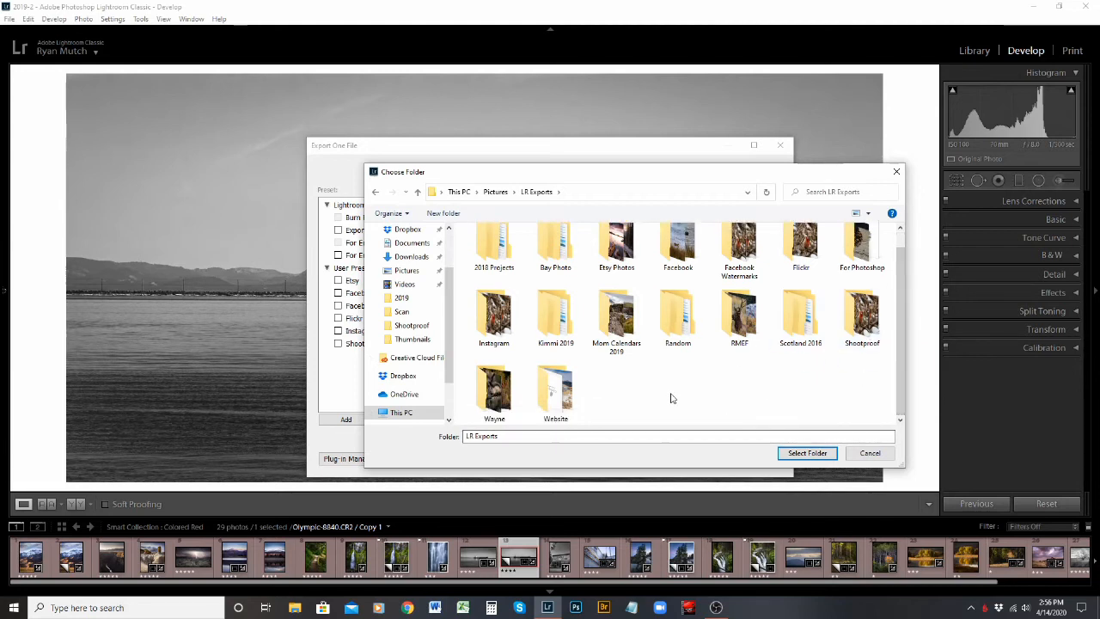
Step: Create a folder named Export Example inside LR Exports and choose it as the export destination
{"action": "right_click", "coordinate": [633, 395]}
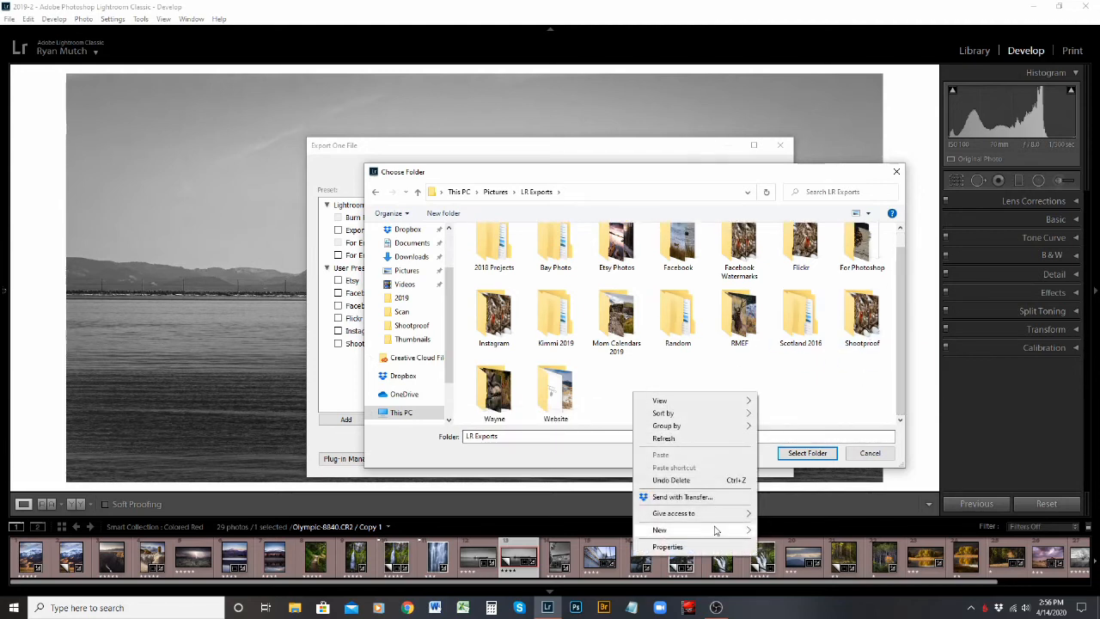
{"action": "mouse_move", "coordinate": [718, 530]}
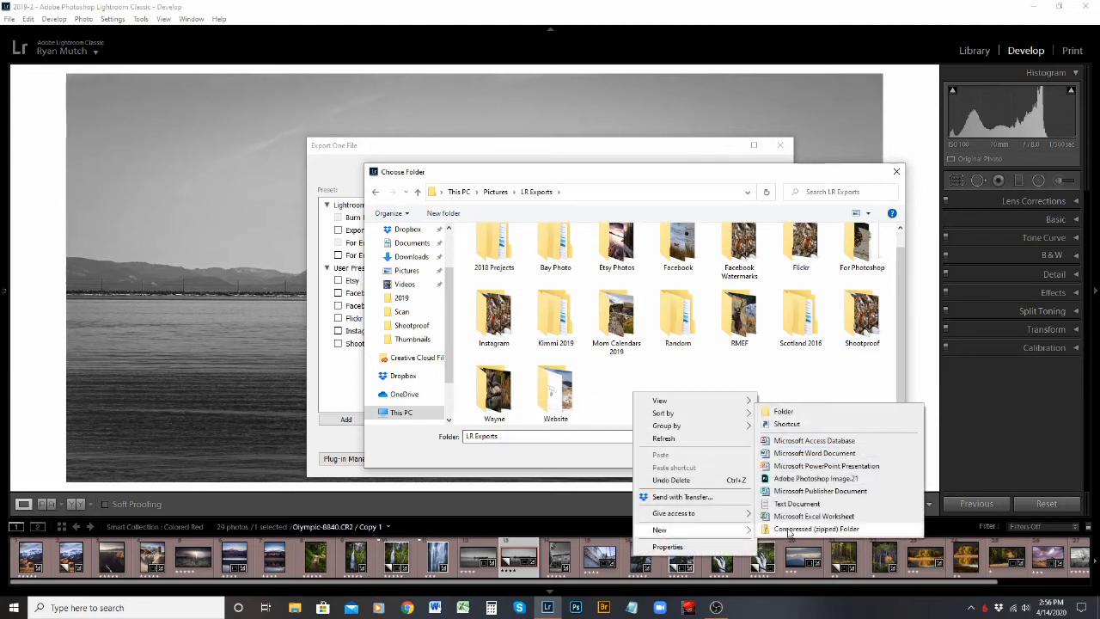
{"action": "left_click", "coordinate": [823, 413]}
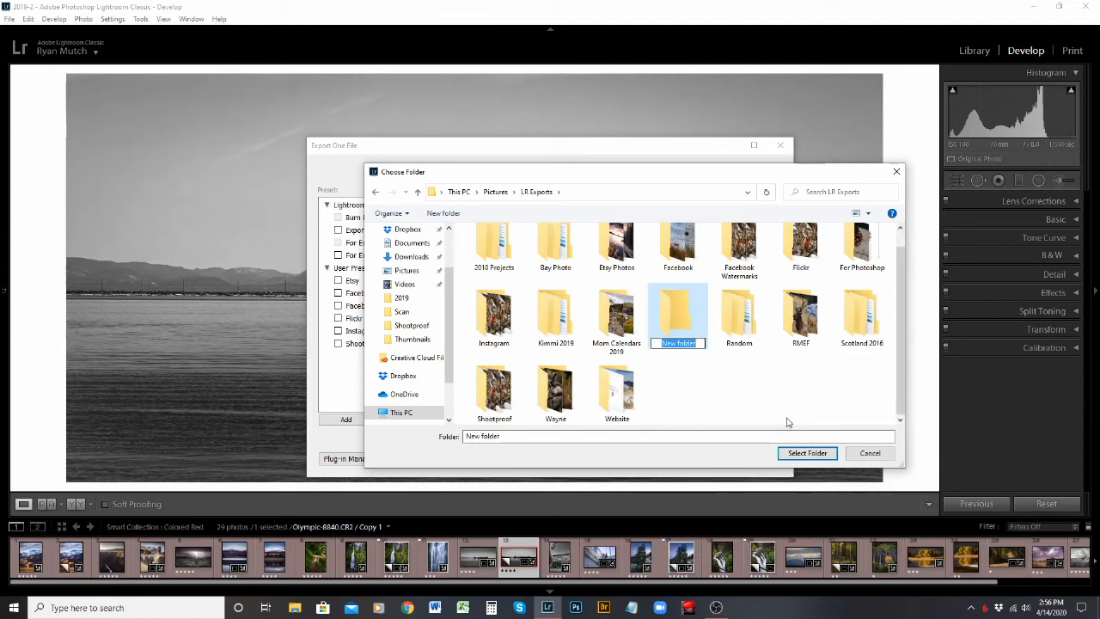
{"action": "type", "text": "Export Ema"}
{"action": "key", "text": "BackSpace"}
{"action": "key", "text": "BackSpace"}
{"action": "type", "text": "xample"}
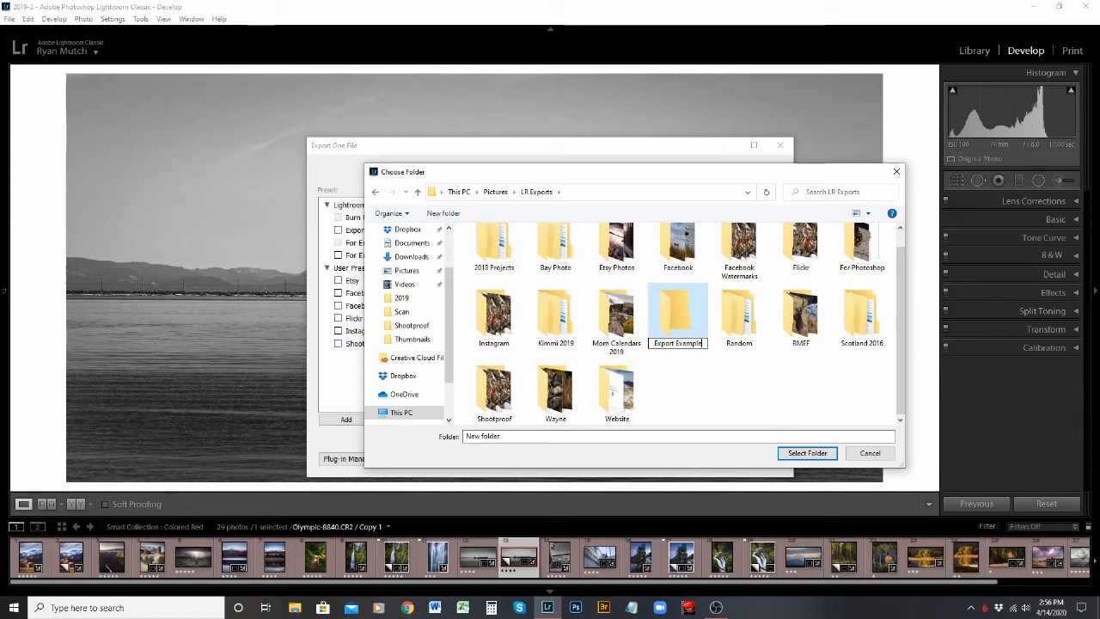
{"action": "left_click", "coordinate": [710, 371]}
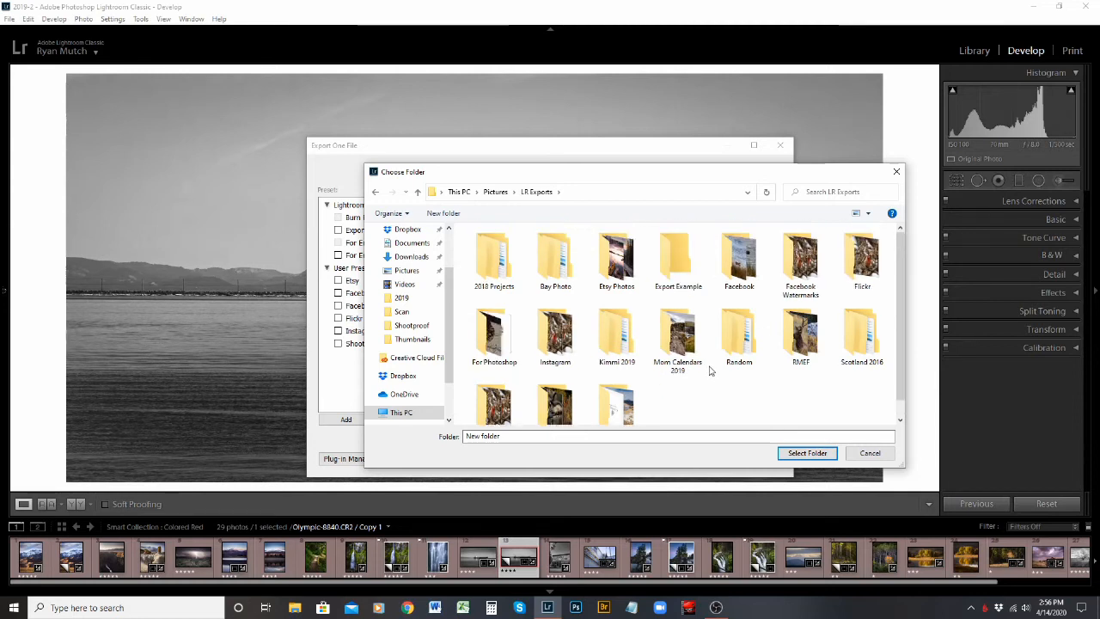
{"action": "left_click", "coordinate": [678, 258]}
{"action": "left_click", "coordinate": [808, 455]}
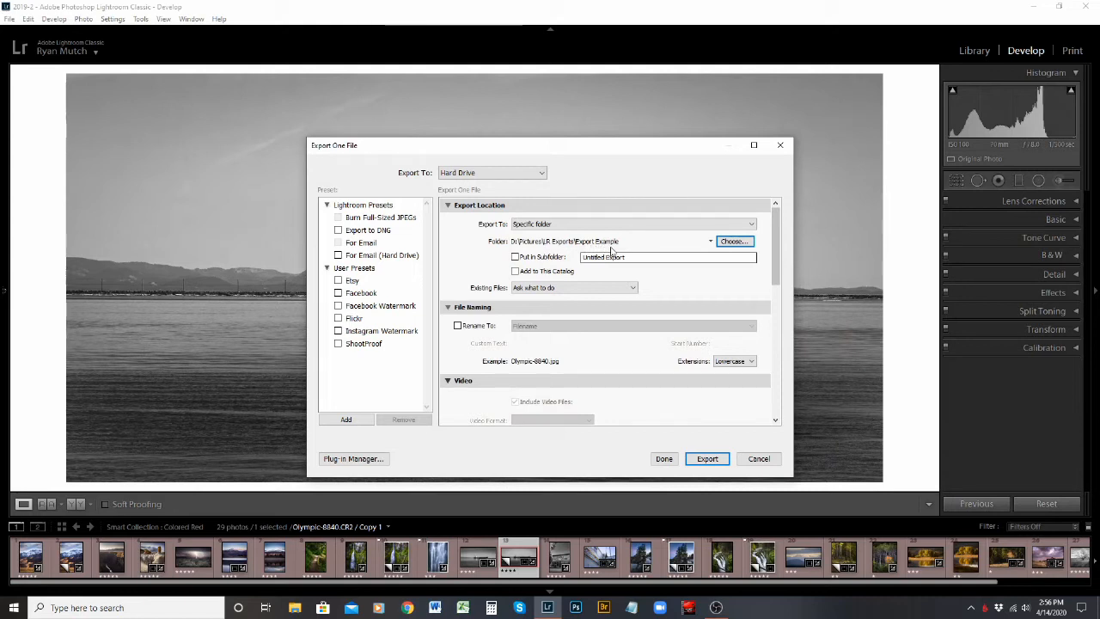
Step: Try resizing the exported image to a short edge of 1080 pixels
{"action": "scroll", "coordinate": [780, 289], "scroll_direction": "down", "scroll_amount": 2}
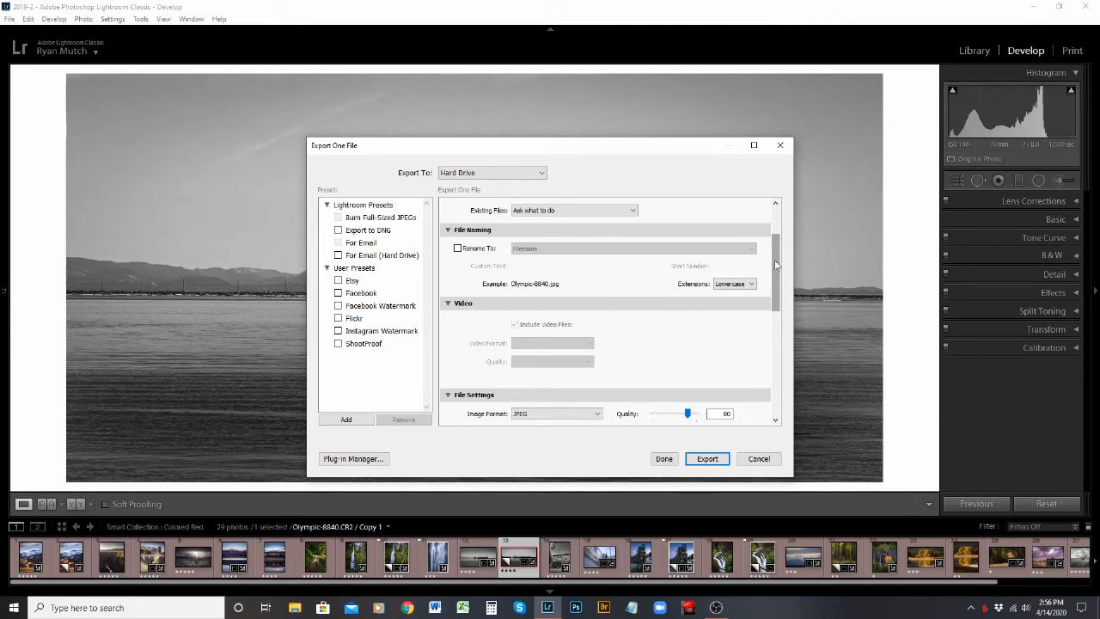
{"action": "scroll", "coordinate": [776, 265], "scroll_direction": "up", "scroll_amount": 1}
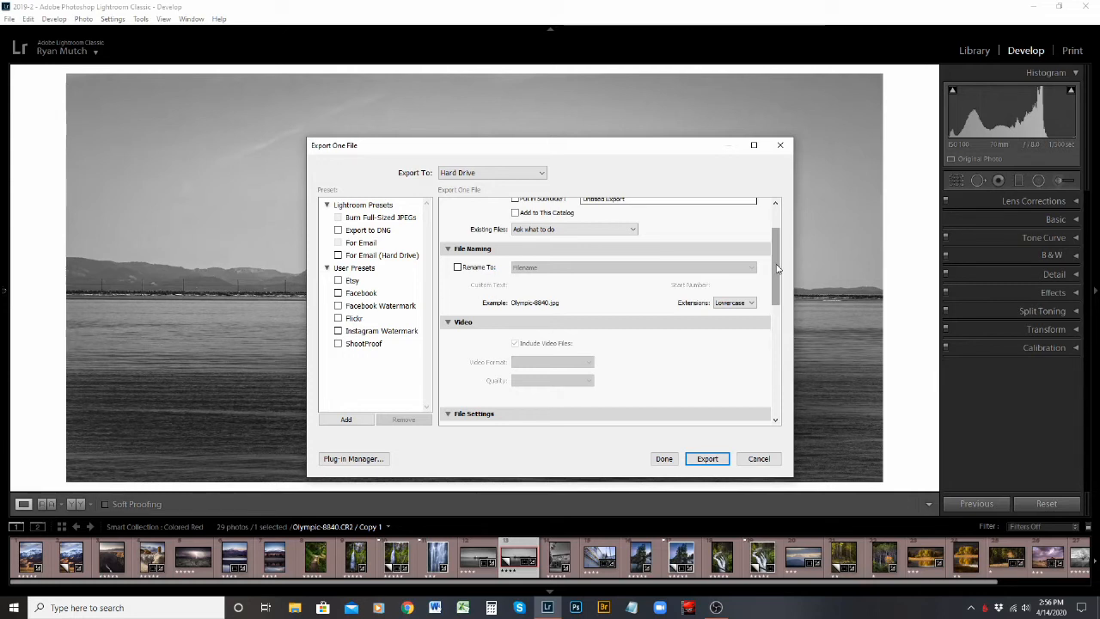
{"action": "left_click_drag", "start_coordinate": [777, 269], "coordinate": [783, 335]}
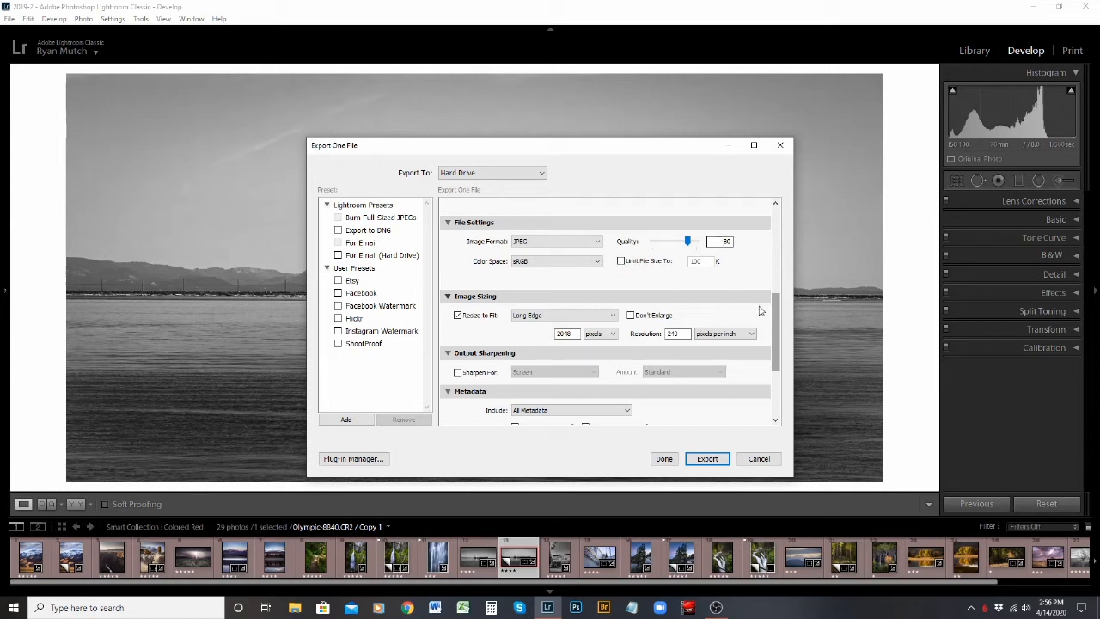
{"action": "scroll", "coordinate": [778, 322], "scroll_direction": "down", "scroll_amount": 2}
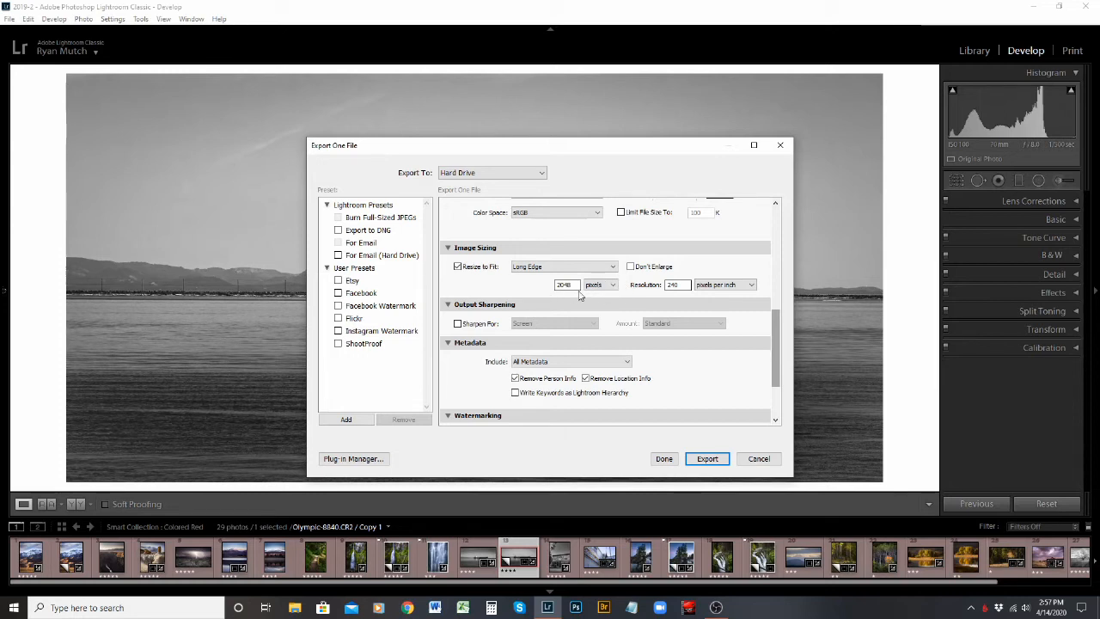
{"action": "left_click", "coordinate": [539, 269]}
{"action": "left_click", "coordinate": [494, 288]}
{"action": "left_click", "coordinate": [562, 275]}
{"action": "left_click", "coordinate": [540, 317]}
{"action": "type", "text": "1080"}
Step: Set the image resizing to a long edge of 2048 pixels and enable output sharpening for Screen at the Standard amount
{"action": "double_click", "coordinate": [572, 286]}
{"action": "type", "text": "2048"}
{"action": "left_click", "coordinate": [541, 273]}
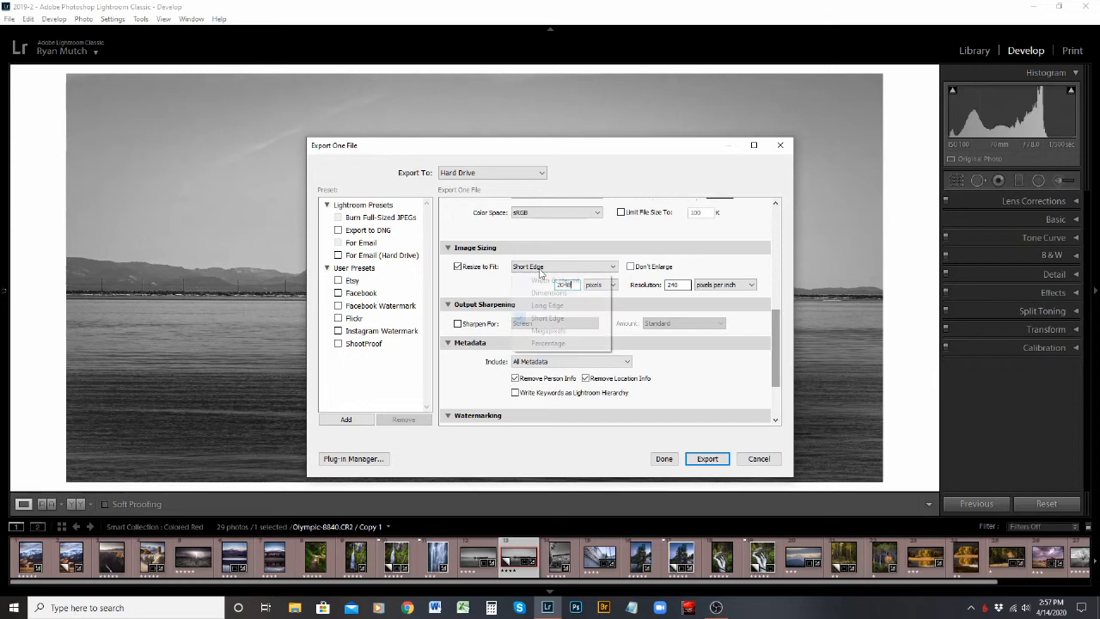
{"action": "left_click", "coordinate": [548, 307]}
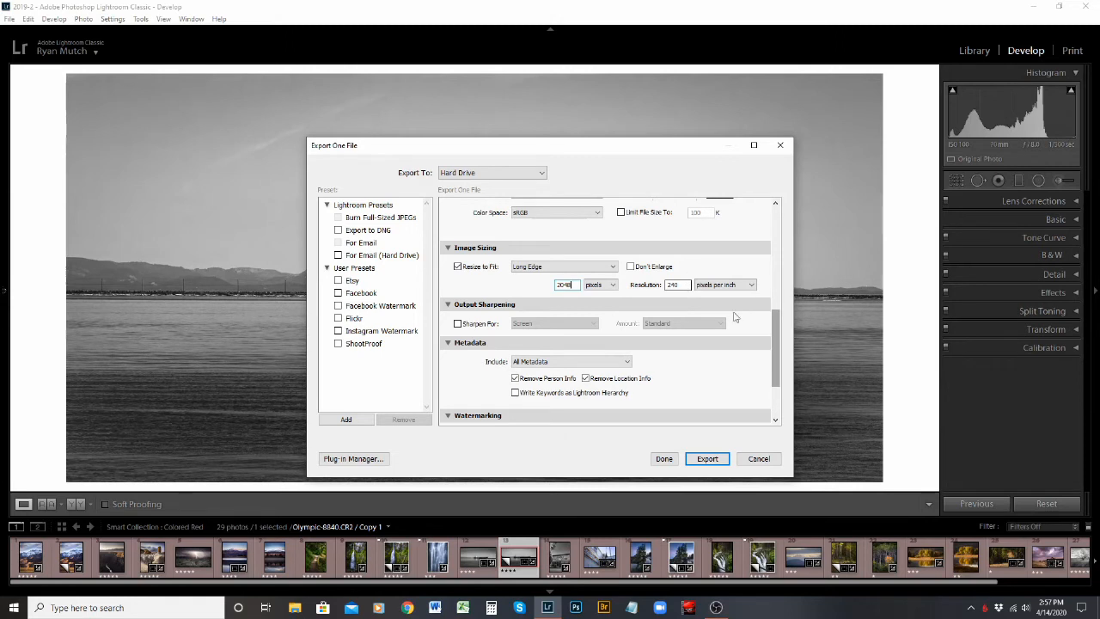
{"action": "scroll", "coordinate": [775, 337], "scroll_direction": "down", "scroll_amount": 3}
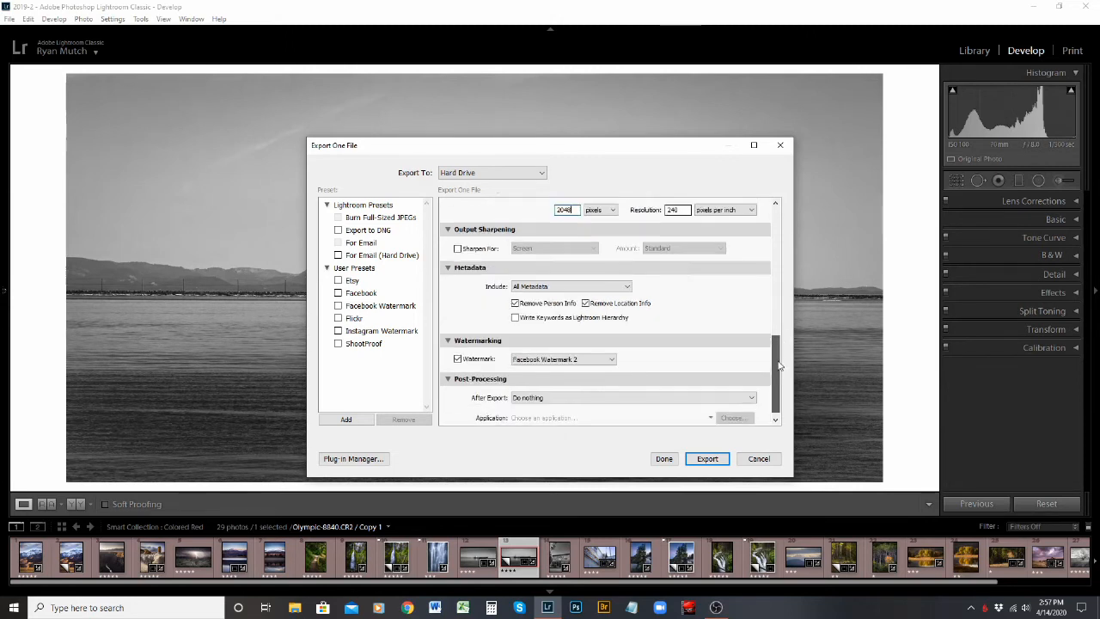
{"action": "left_click", "coordinate": [457, 242]}
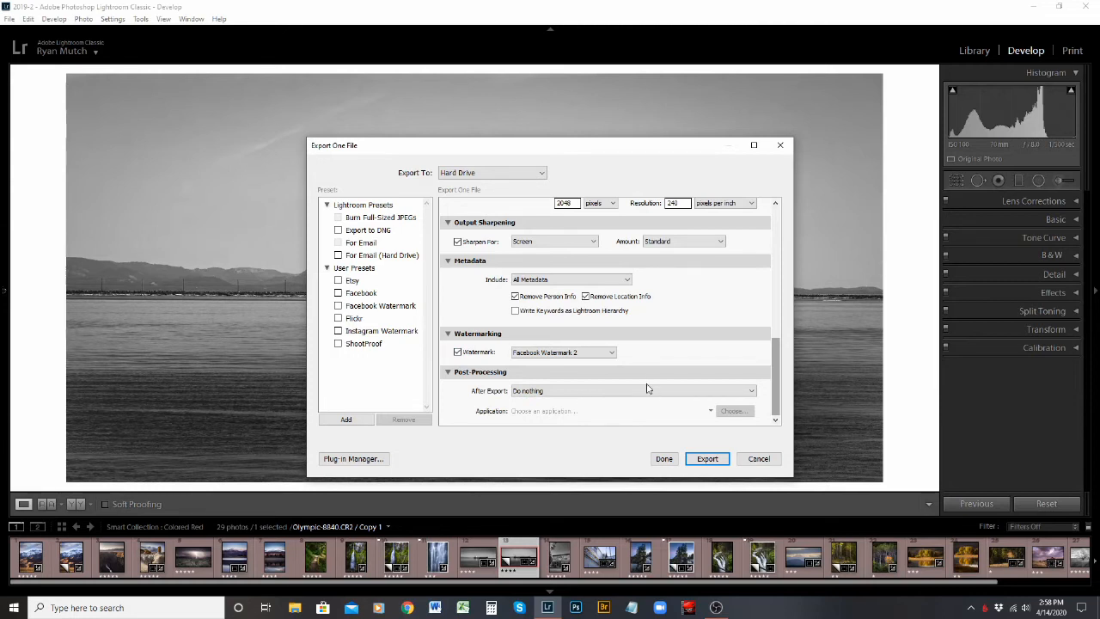
Step: Save the current export settings as a preset named Export Example in the User Presets folder
{"action": "left_click", "coordinate": [346, 419]}
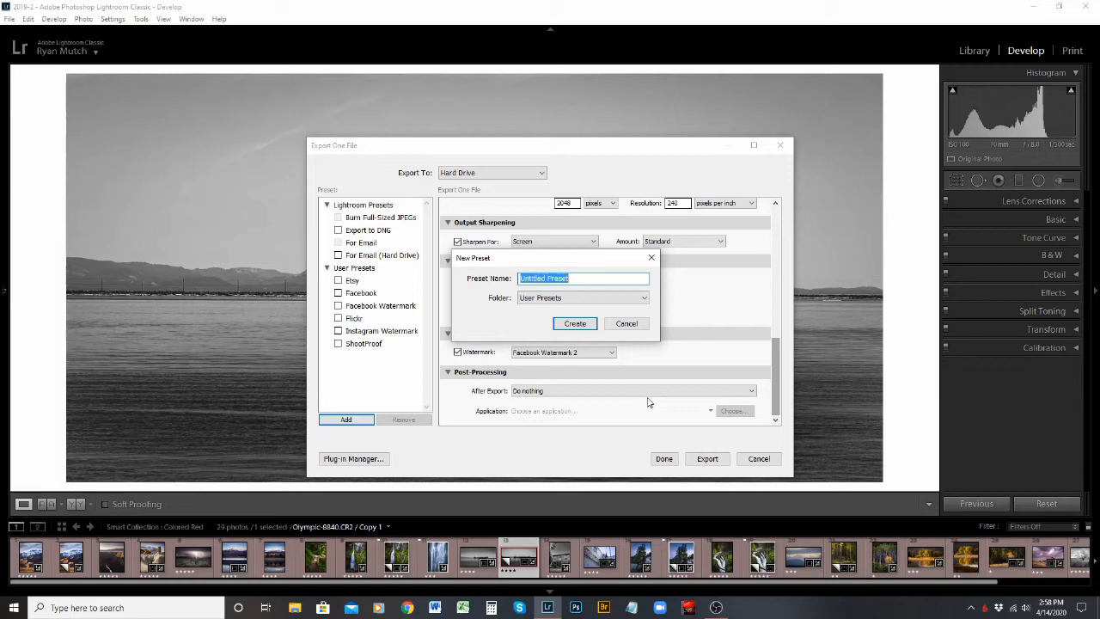
{"action": "type", "text": "Export Example"}
{"action": "left_click", "coordinate": [533, 299]}
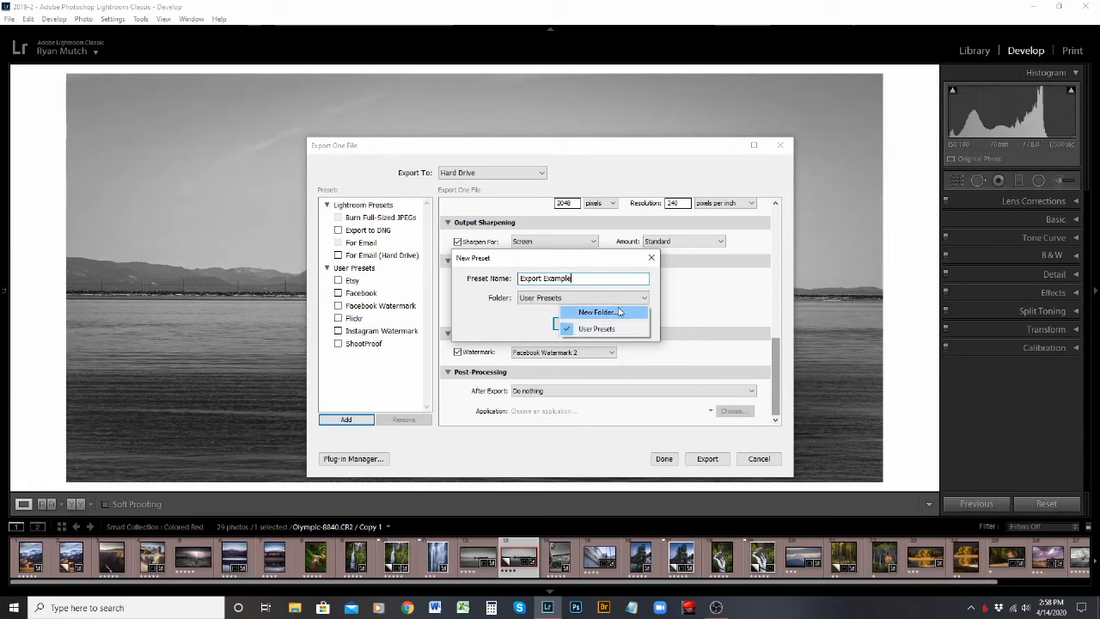
{"action": "left_click", "coordinate": [521, 313]}
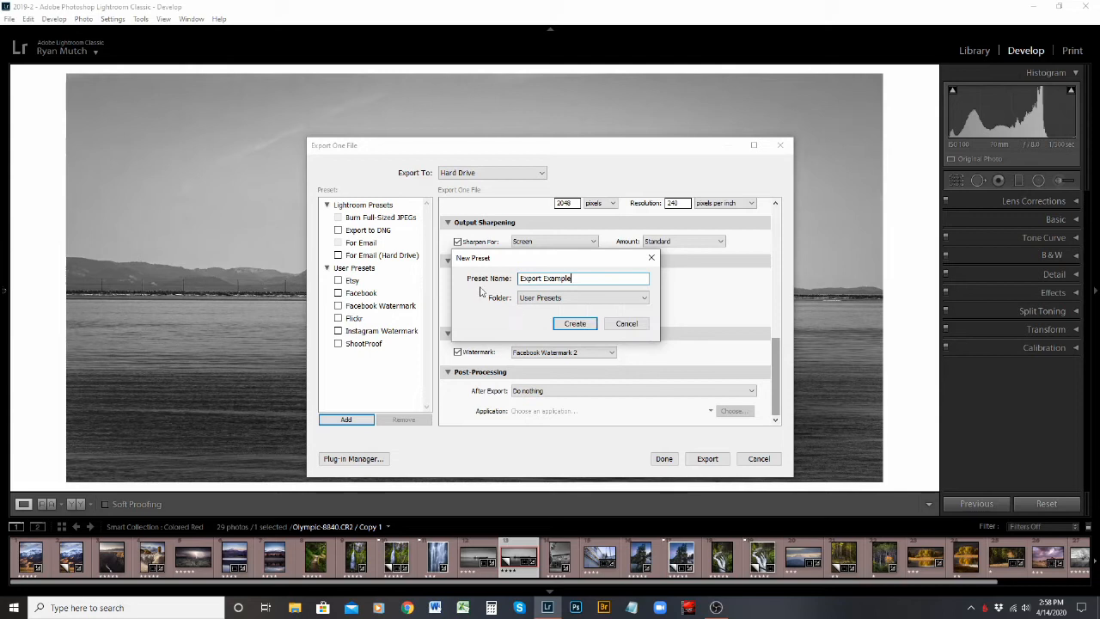
{"action": "left_click", "coordinate": [574, 324]}
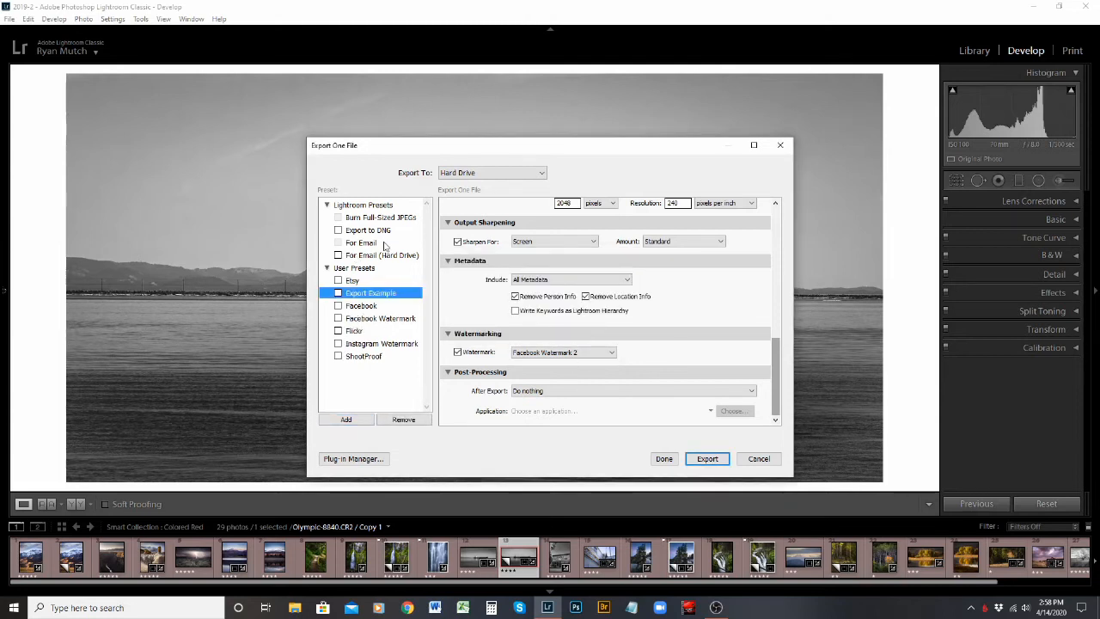
Step: Examine the settings stored in the Export Example preset and leave the preset unselected
{"action": "left_click", "coordinate": [338, 293]}
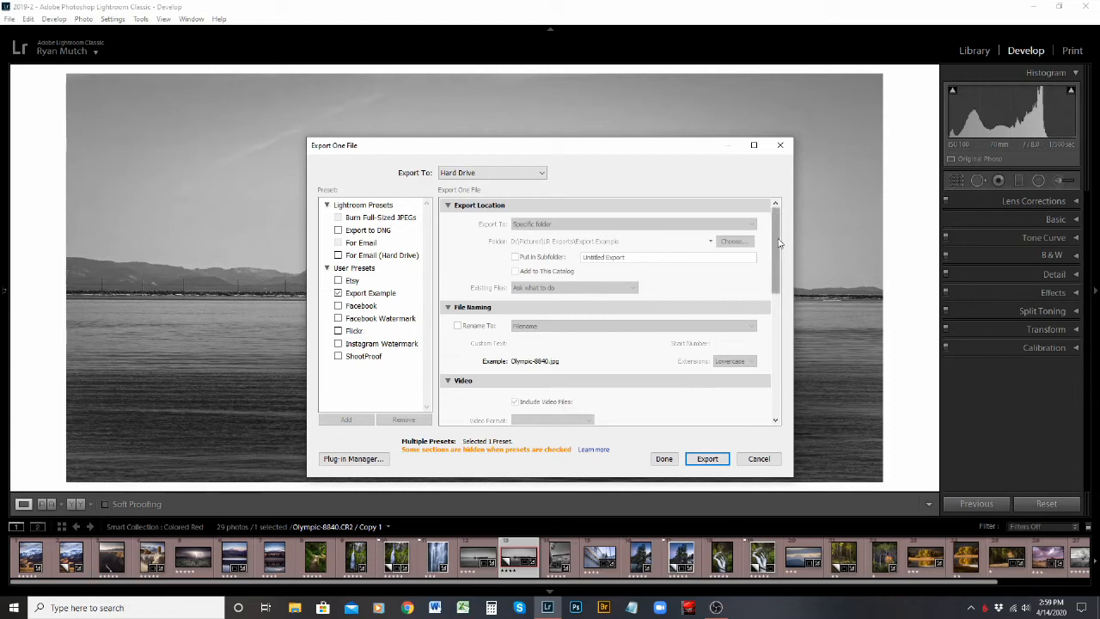
{"action": "left_click_drag", "start_coordinate": [781, 245], "coordinate": [784, 381]}
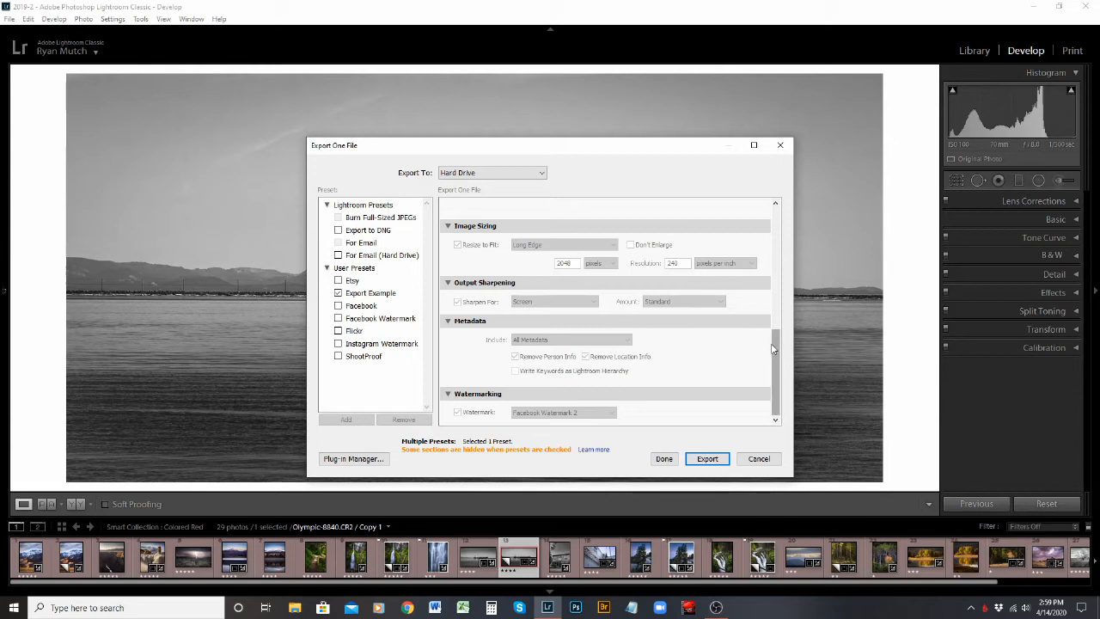
{"action": "left_click_drag", "start_coordinate": [777, 355], "coordinate": [776, 226]}
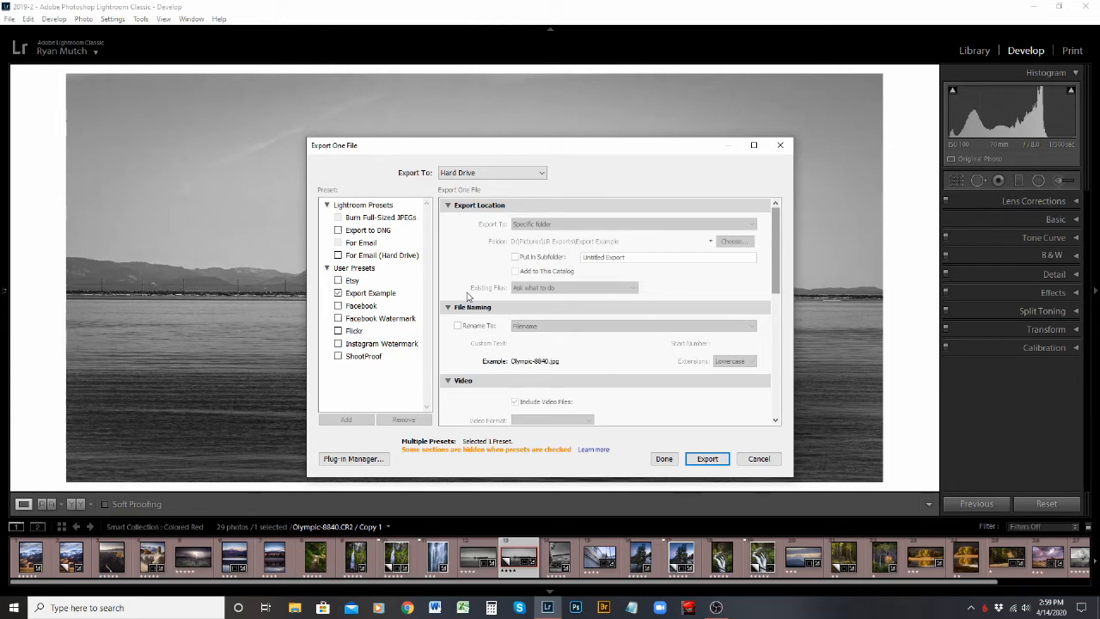
{"action": "left_click", "coordinate": [338, 293]}
Step: Change the export watermark to Simple Copyright Watermark
{"action": "left_click_drag", "start_coordinate": [776, 234], "coordinate": [778, 378]}
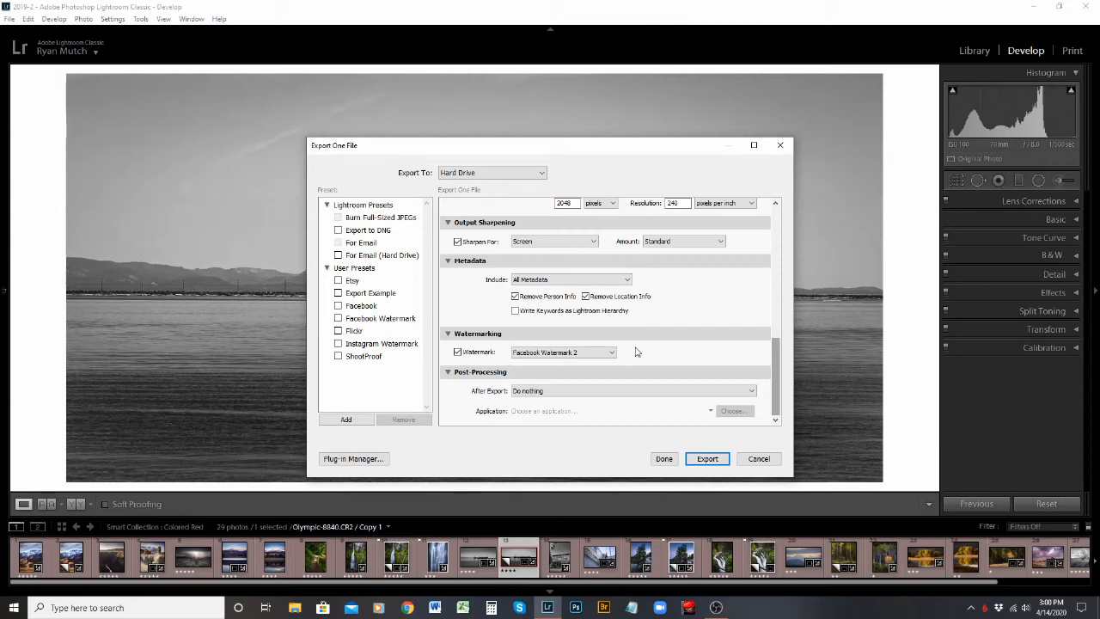
{"action": "left_click", "coordinate": [546, 353]}
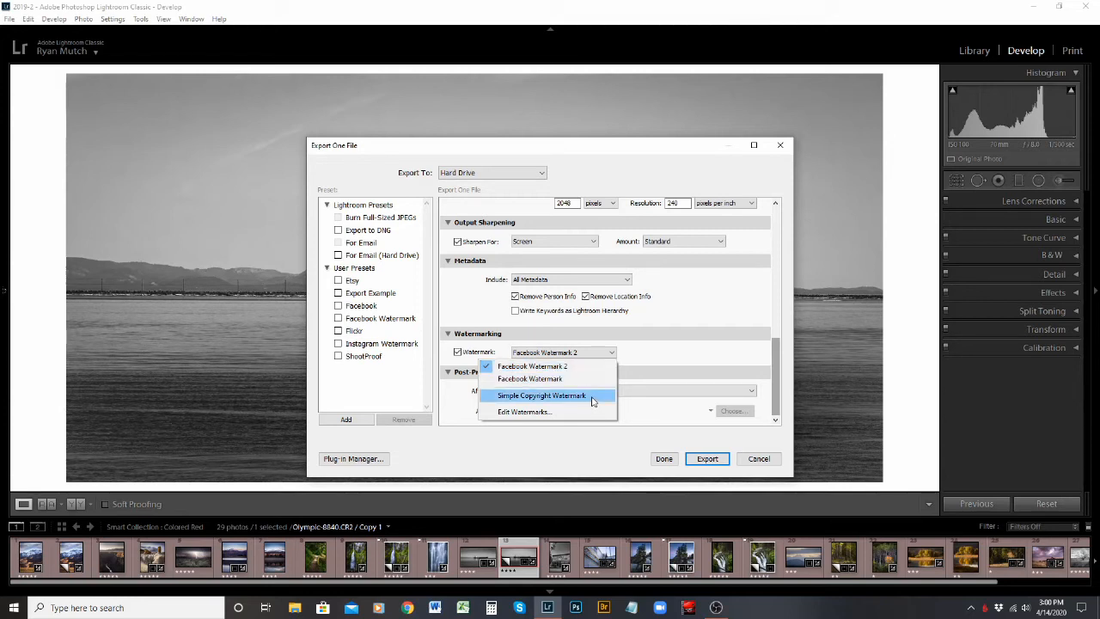
{"action": "left_click", "coordinate": [592, 396]}
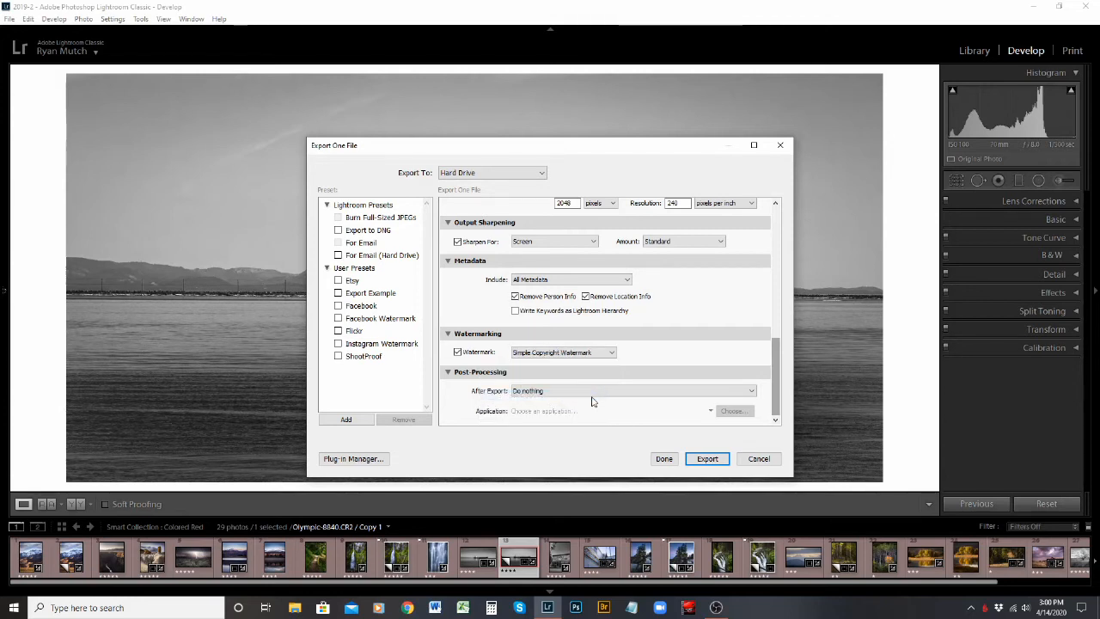
Step: Open the watermark editor and set the watermark text to the word Copyright followed by the photographer's name and Photography
{"action": "left_click", "coordinate": [613, 355]}
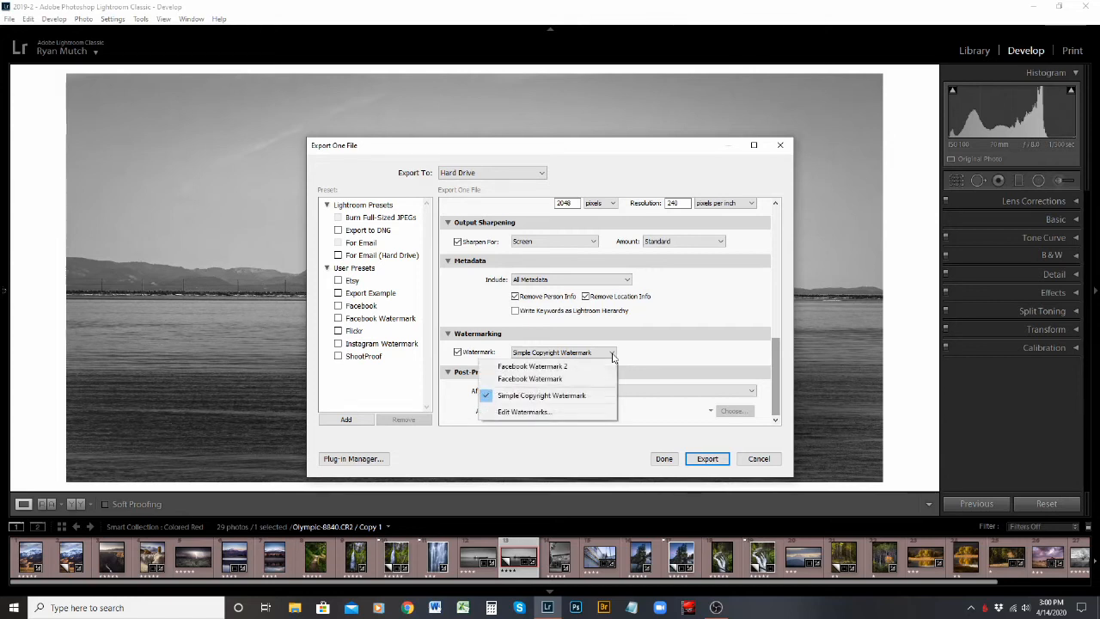
{"action": "left_click", "coordinate": [576, 412]}
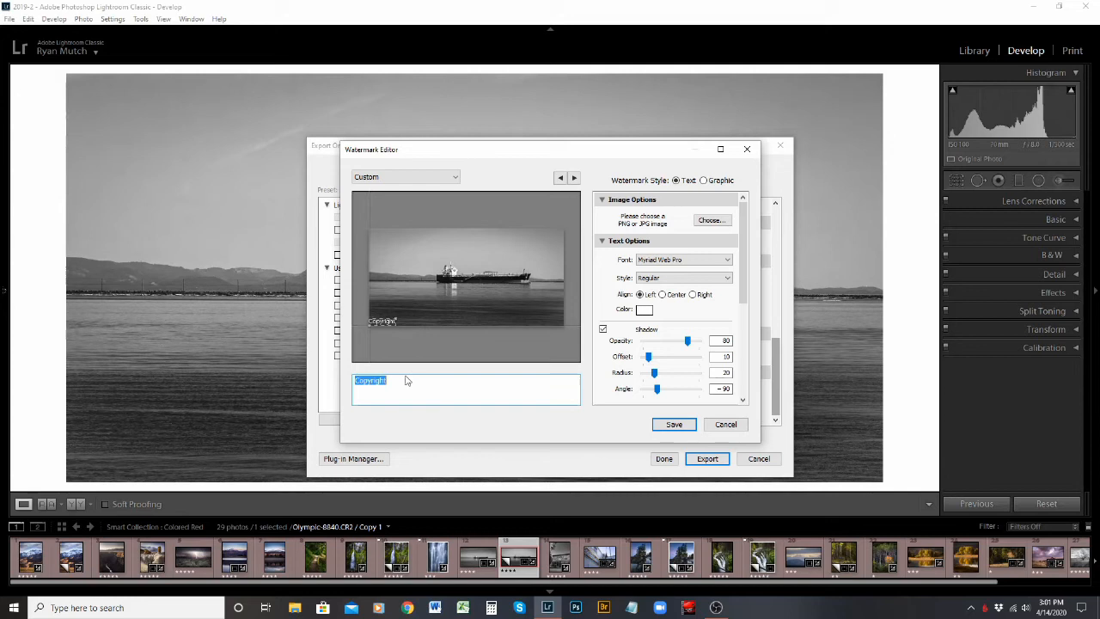
{"action": "mouse_move", "coordinate": [382, 330]}
{"action": "key", "text": "Right"}
{"action": "type", "text": "R"}
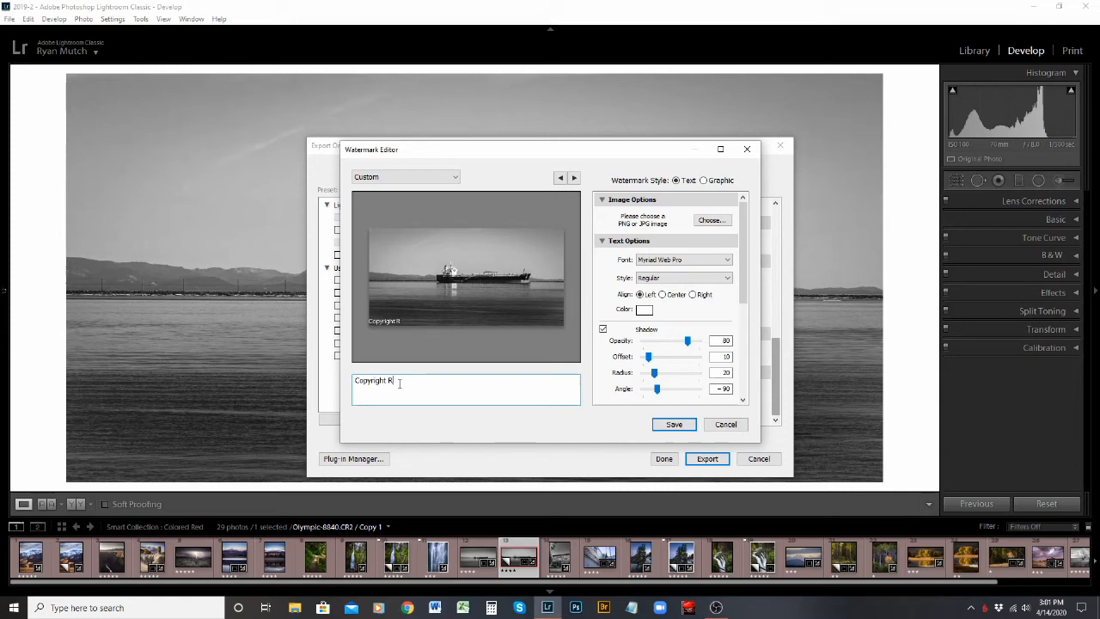
{"action": "type", "text": "yan Mutch Photography"}
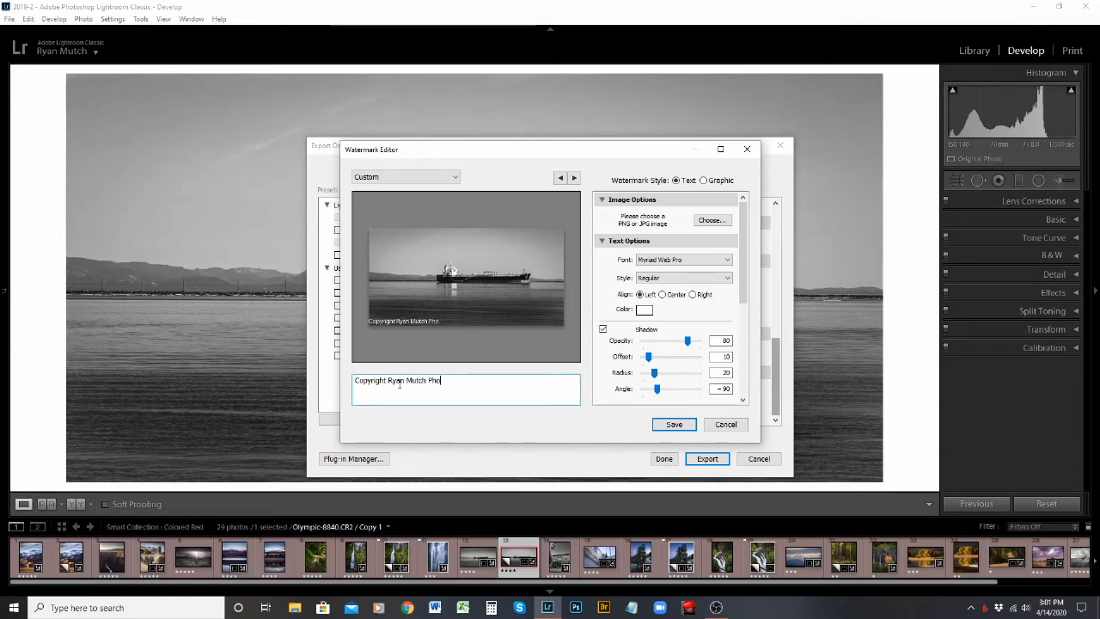
{"action": "mouse_move", "coordinate": [488, 361]}
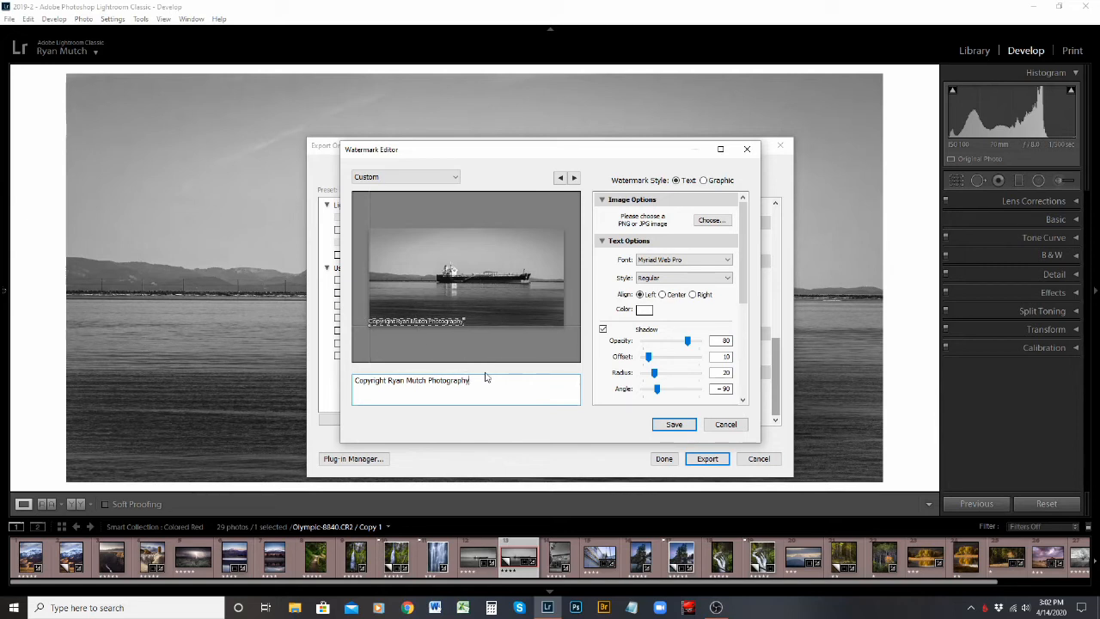
Step: Replace the watermark text with the © symbol followed by the photographer's name and Photography
{"action": "left_click_drag", "start_coordinate": [480, 385], "coordinate": [353, 383]}
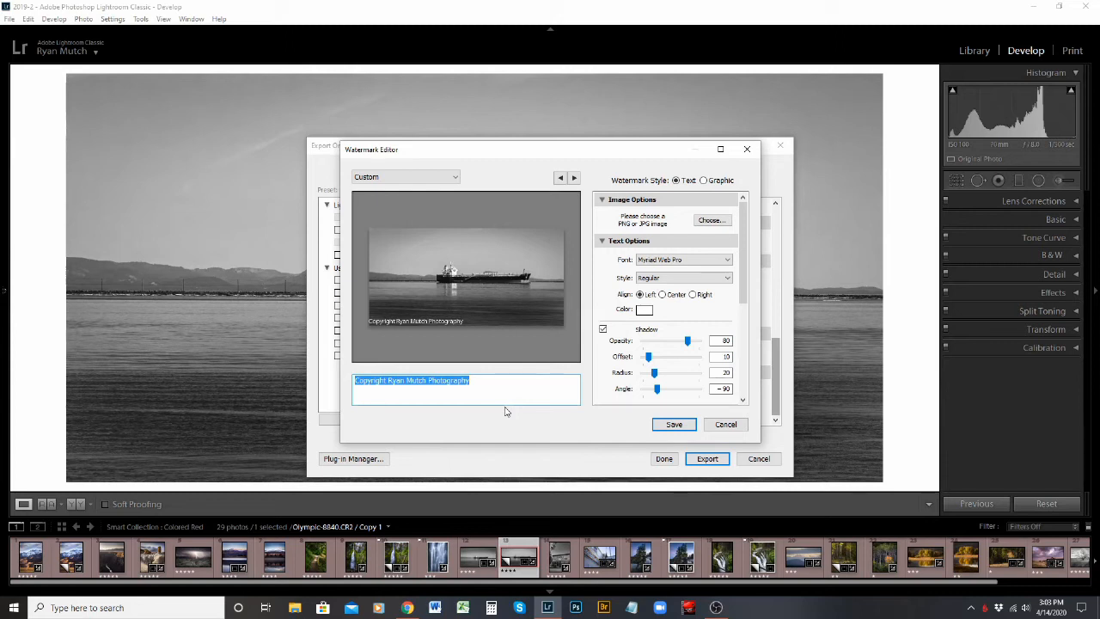
{"action": "type", "text": "©"}
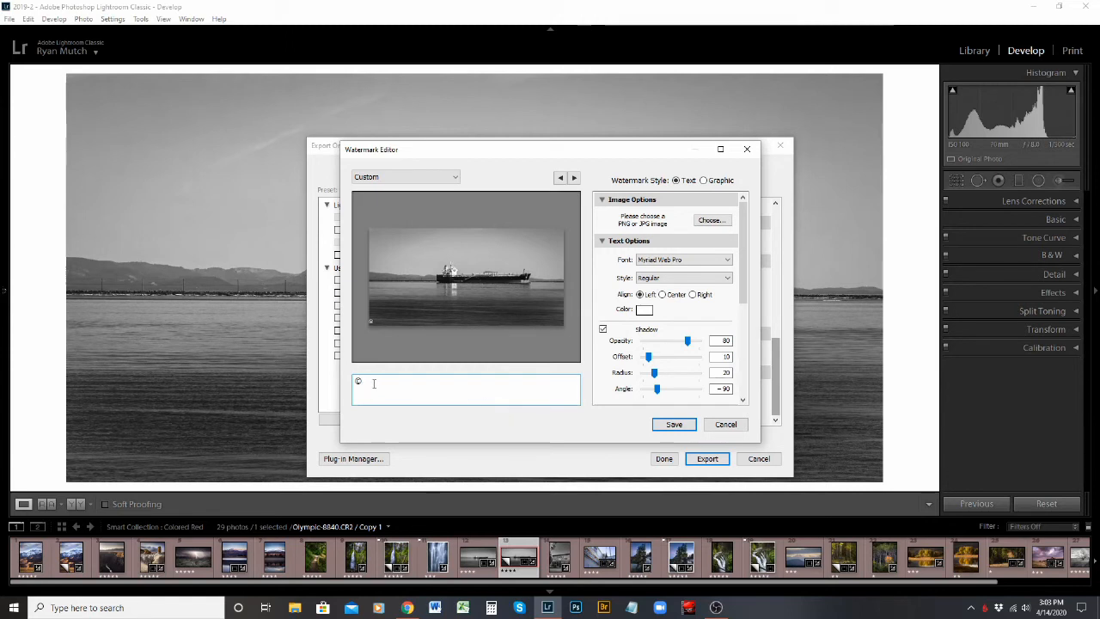
{"action": "type", "text": "Ryan Mutc"}
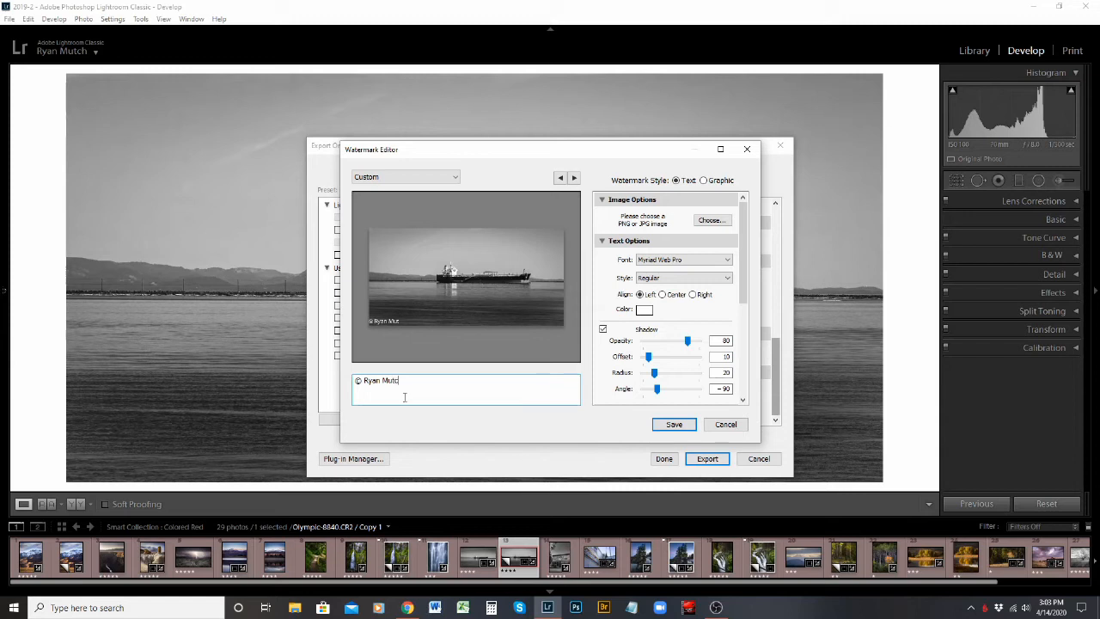
{"action": "type", "text": "h"}
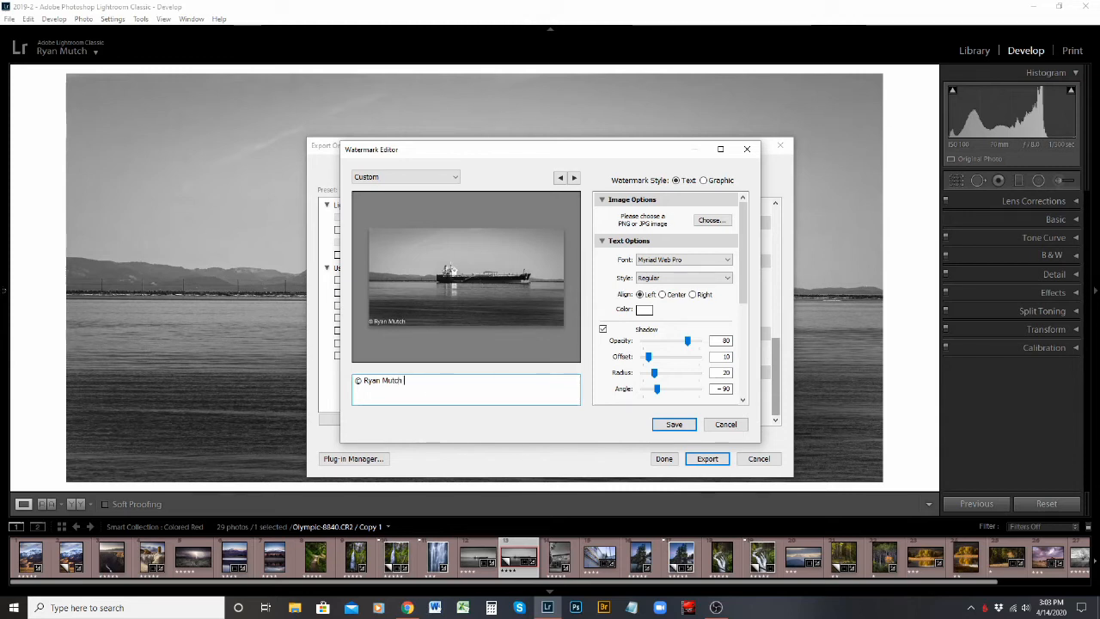
{"action": "type", "text": " Photo"}
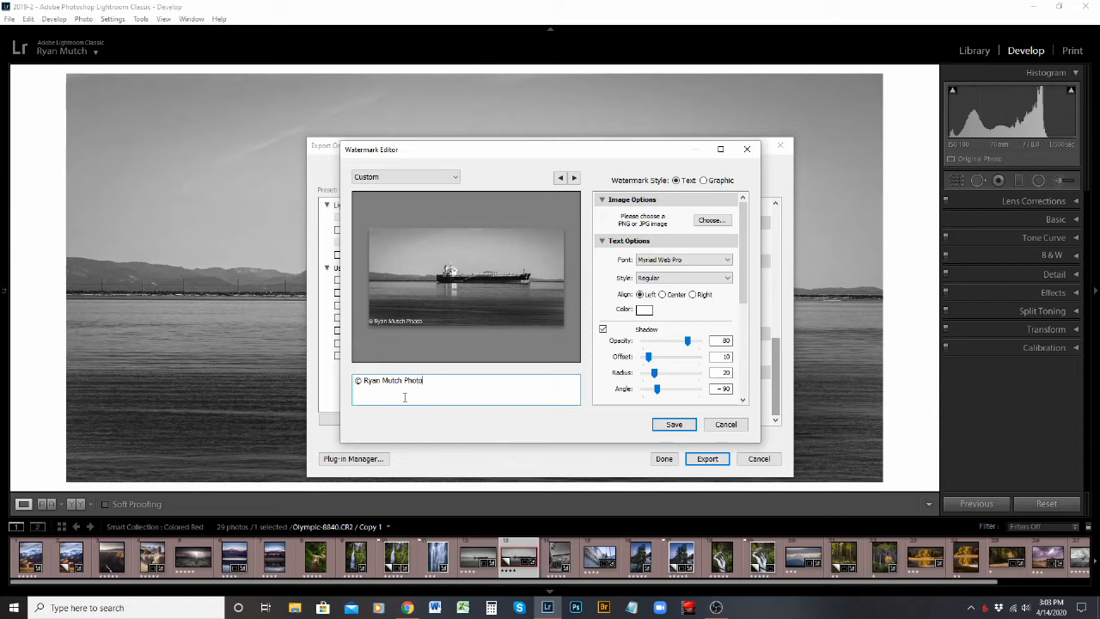
{"action": "type", "text": "graphy"}
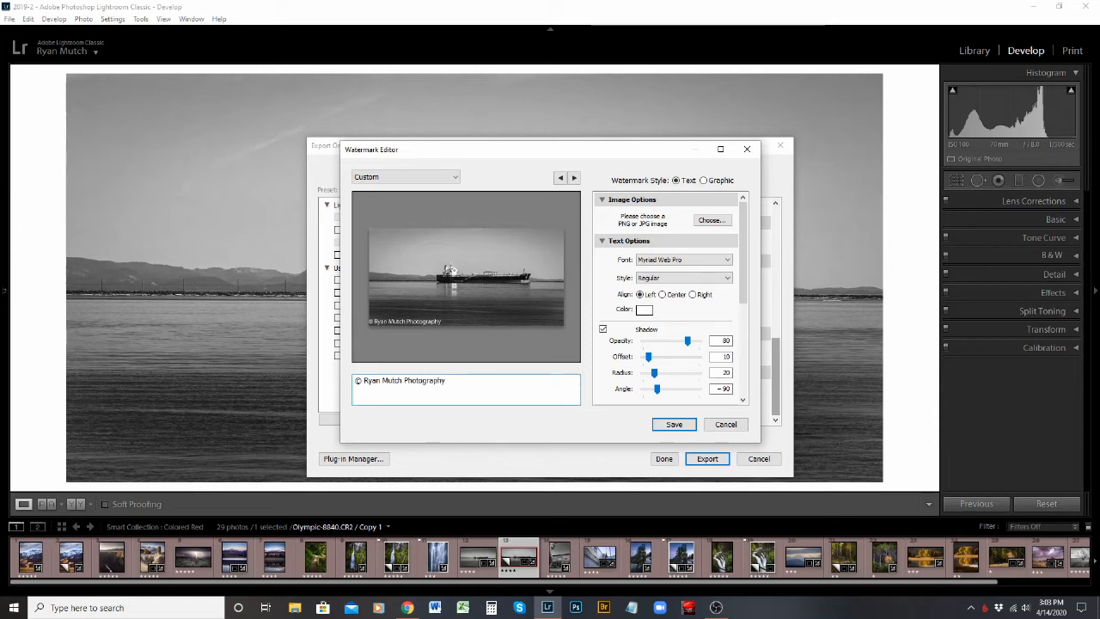
{"action": "key", "text": "BackSpace"}
Step: Clear the watermark text and load the Watermark Project 3 image from the LR Exports folder as a graphic watermark
{"action": "left_click_drag", "start_coordinate": [479, 382], "coordinate": [320, 385]}
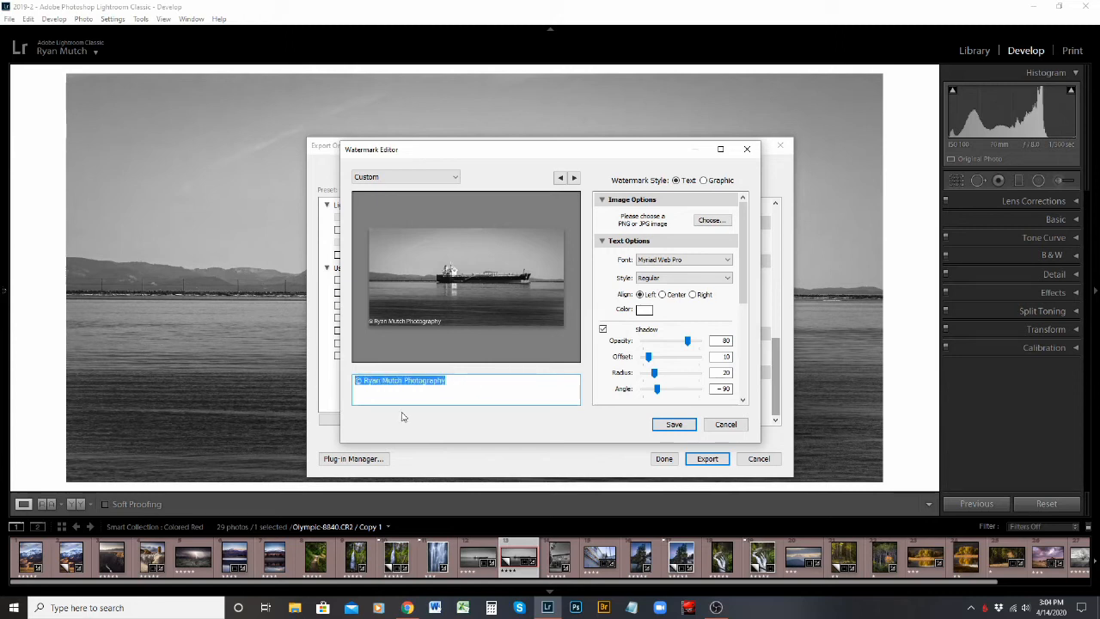
{"action": "key", "text": "BackSpace"}
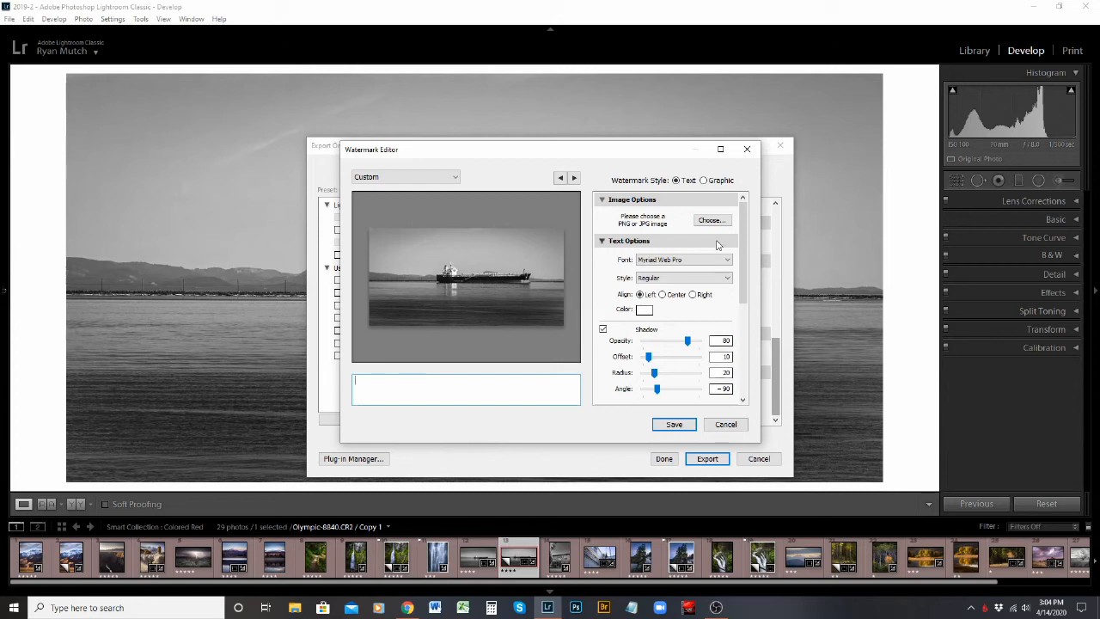
{"action": "left_click", "coordinate": [710, 221]}
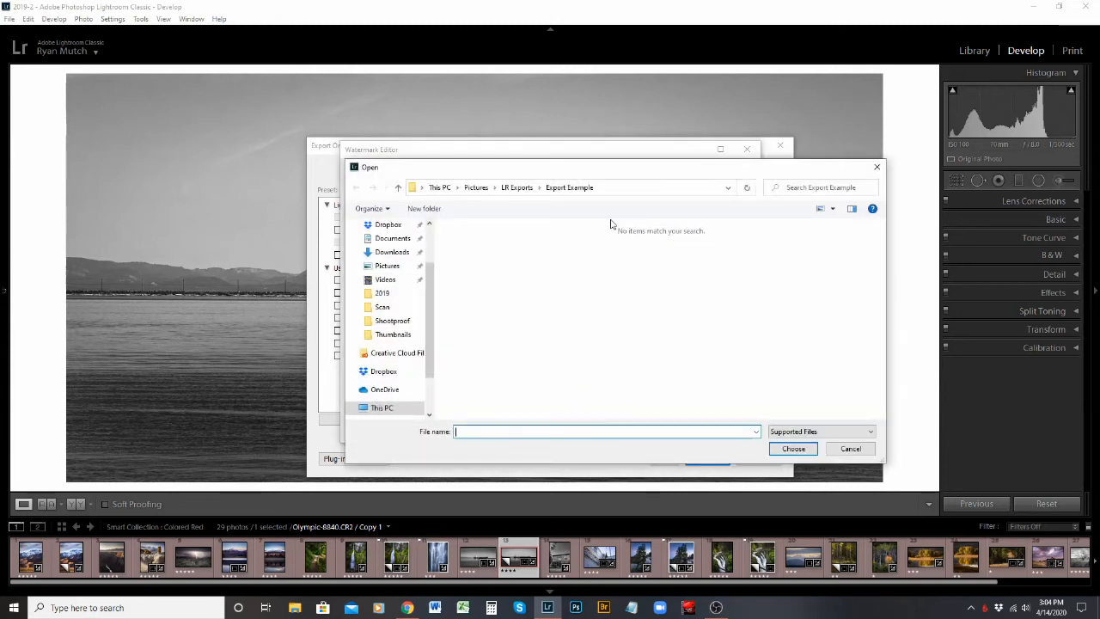
{"action": "left_click", "coordinate": [478, 188]}
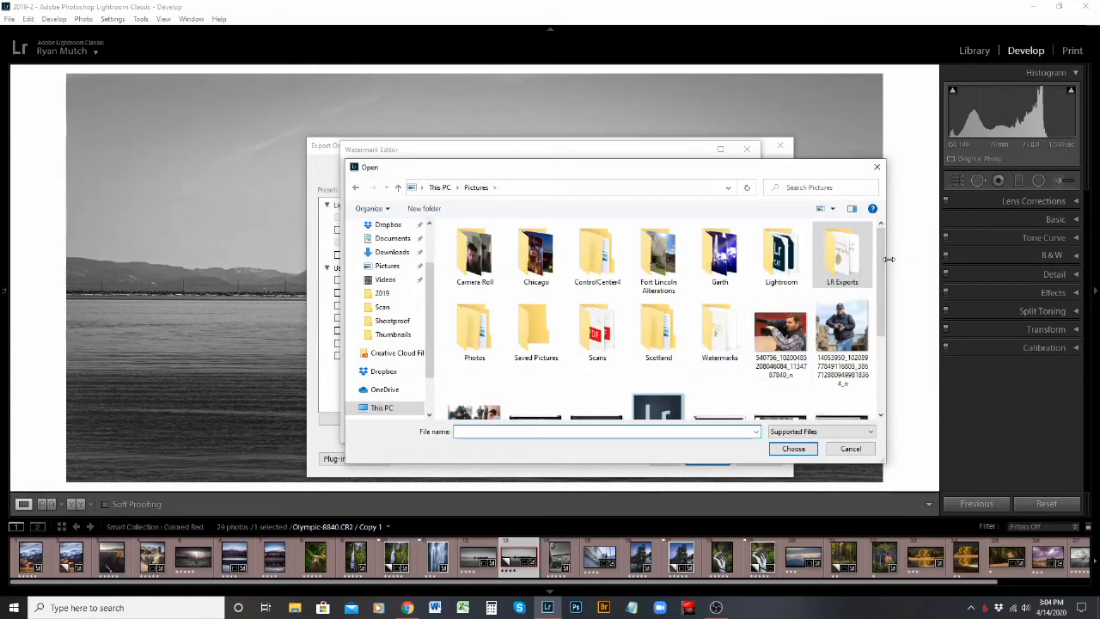
{"action": "double_click", "coordinate": [851, 258]}
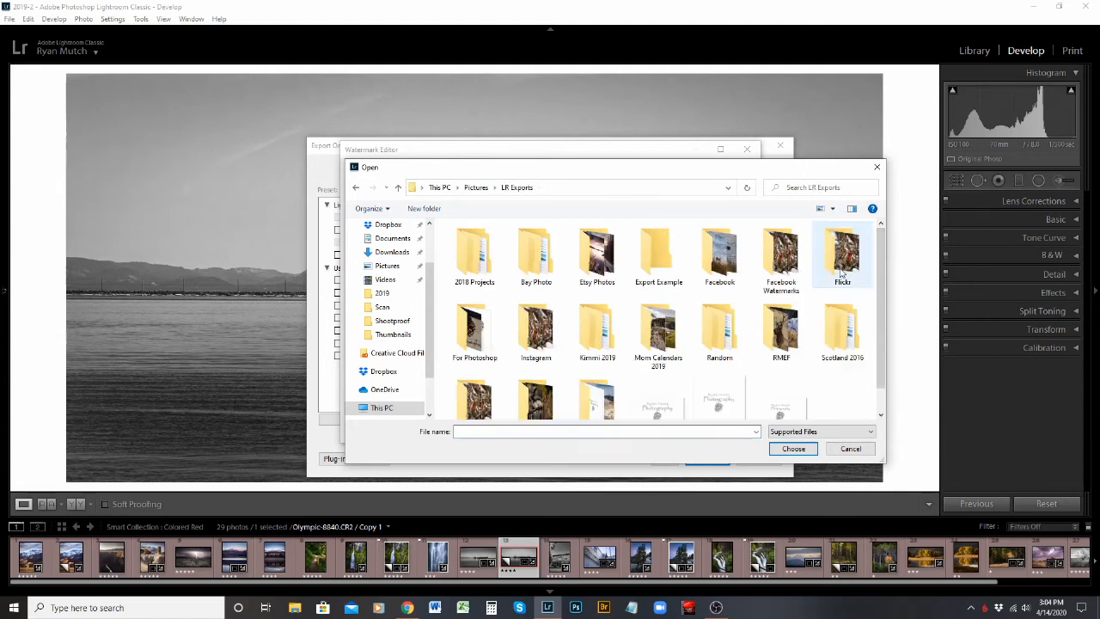
{"action": "scroll", "coordinate": [879, 306], "scroll_direction": "down", "scroll_amount": 1}
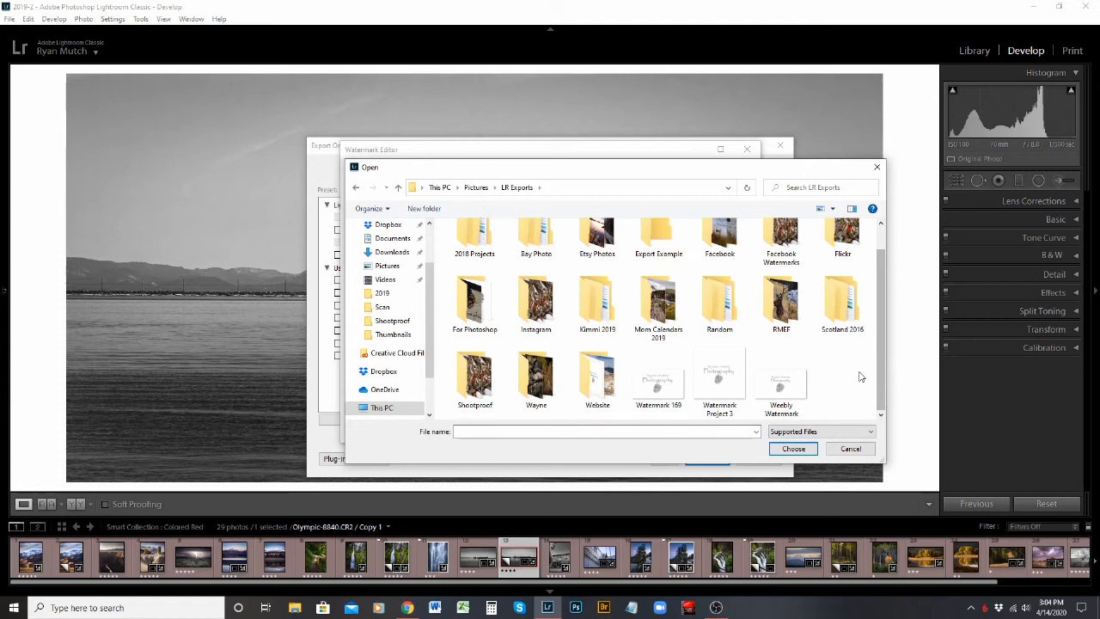
{"action": "left_click", "coordinate": [722, 386]}
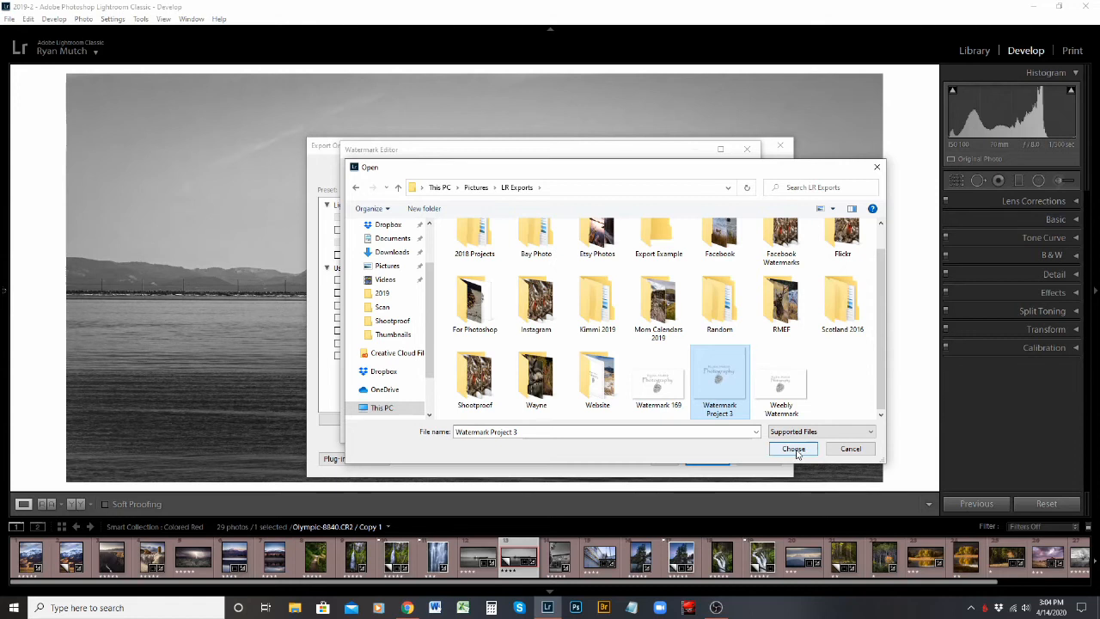
{"action": "left_click", "coordinate": [795, 451]}
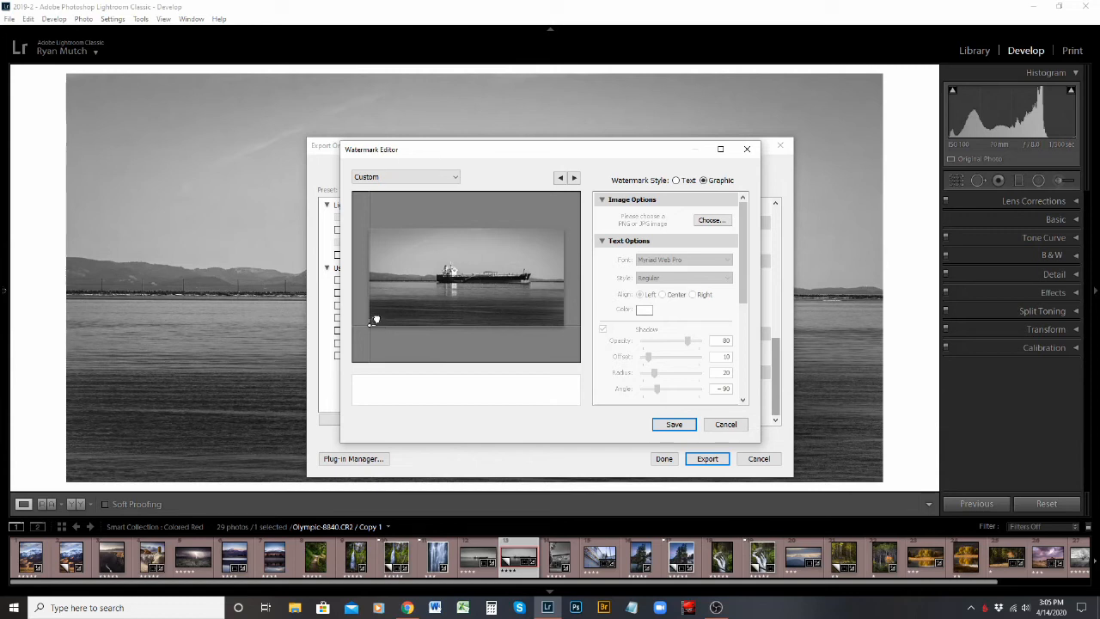
Step: Try several anchor positions for the graphic watermark, finishing with the photo's lower-left corner and a proportional size of 12
{"action": "left_click_drag", "start_coordinate": [383, 313], "coordinate": [399, 309]}
{"action": "left_click_drag", "start_coordinate": [400, 308], "coordinate": [398, 315]}
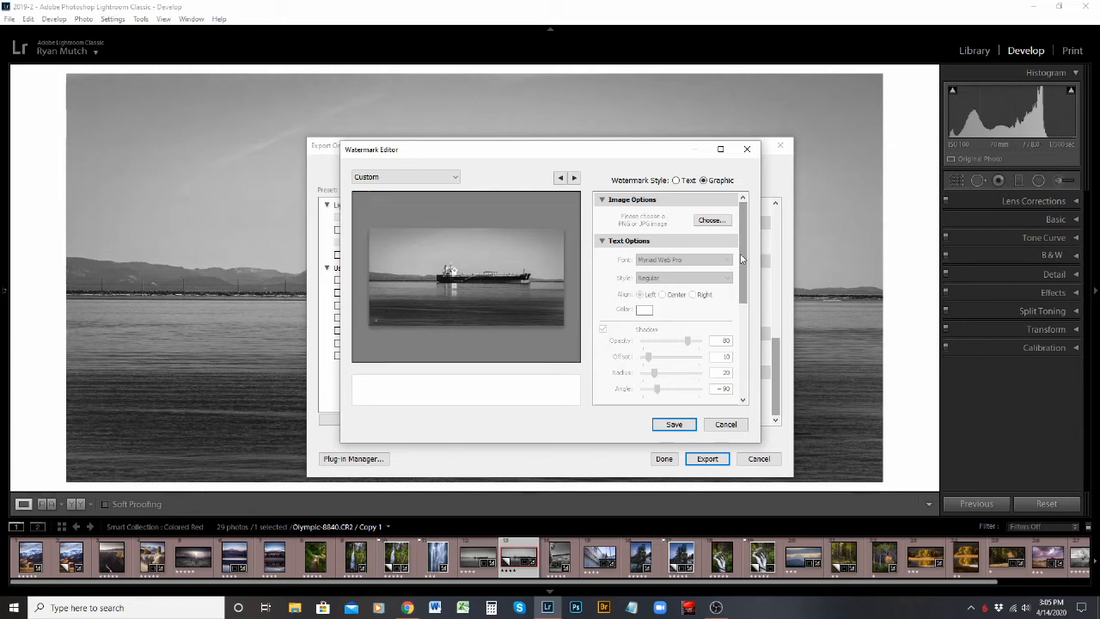
{"action": "left_click_drag", "start_coordinate": [743, 255], "coordinate": [745, 344]}
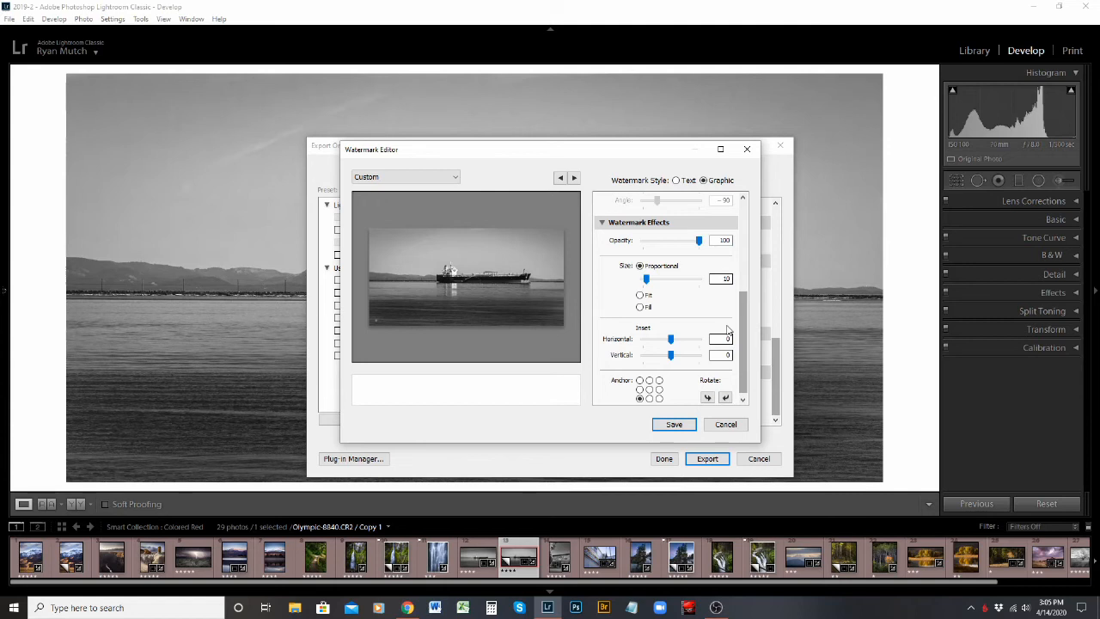
{"action": "left_click", "coordinate": [706, 399]}
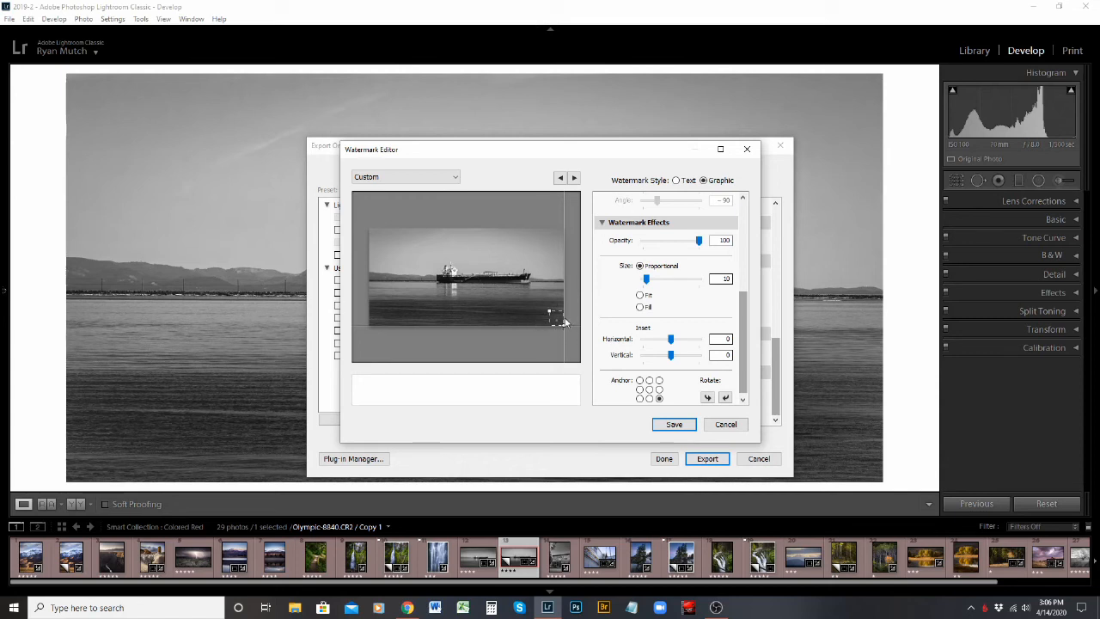
{"action": "left_click", "coordinate": [660, 381]}
{"action": "left_click_drag", "start_coordinate": [550, 244], "coordinate": [546, 244]}
{"action": "left_click", "coordinate": [649, 389]}
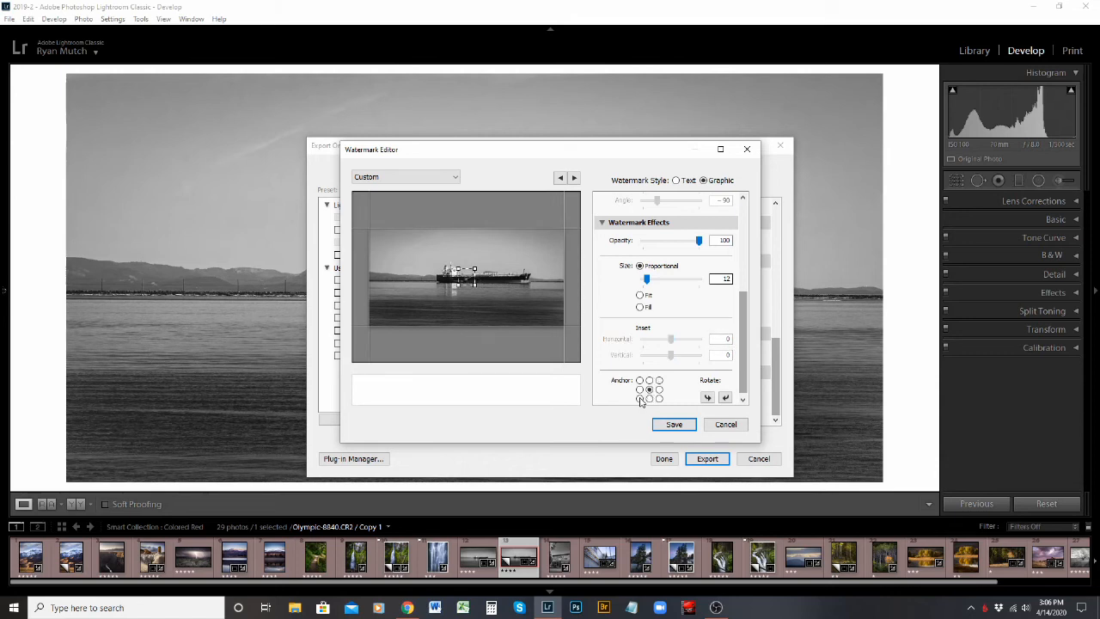
{"action": "left_click", "coordinate": [639, 399]}
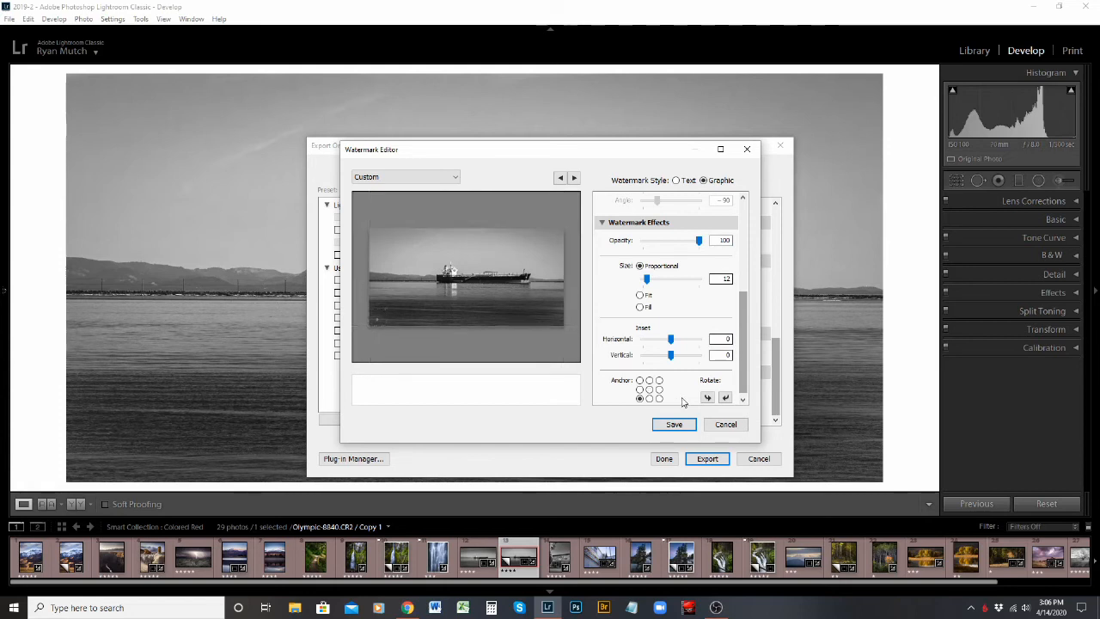
Step: Set the watermark's vertical inset to -2 and its horizontal inset to 0
{"action": "left_click", "coordinate": [671, 339]}
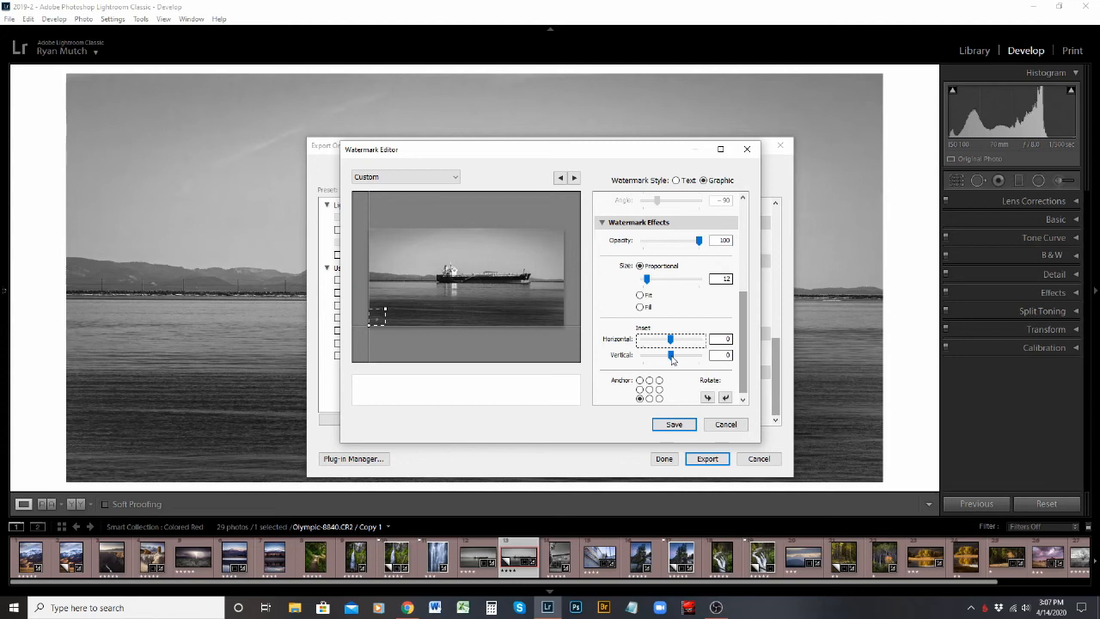
{"action": "mouse_move", "coordinate": [673, 359]}
{"action": "left_mouse_down"}
{"action": "mouse_move", "coordinate": [696, 353]}
{"action": "mouse_move", "coordinate": [668, 361]}
{"action": "left_mouse_up"}
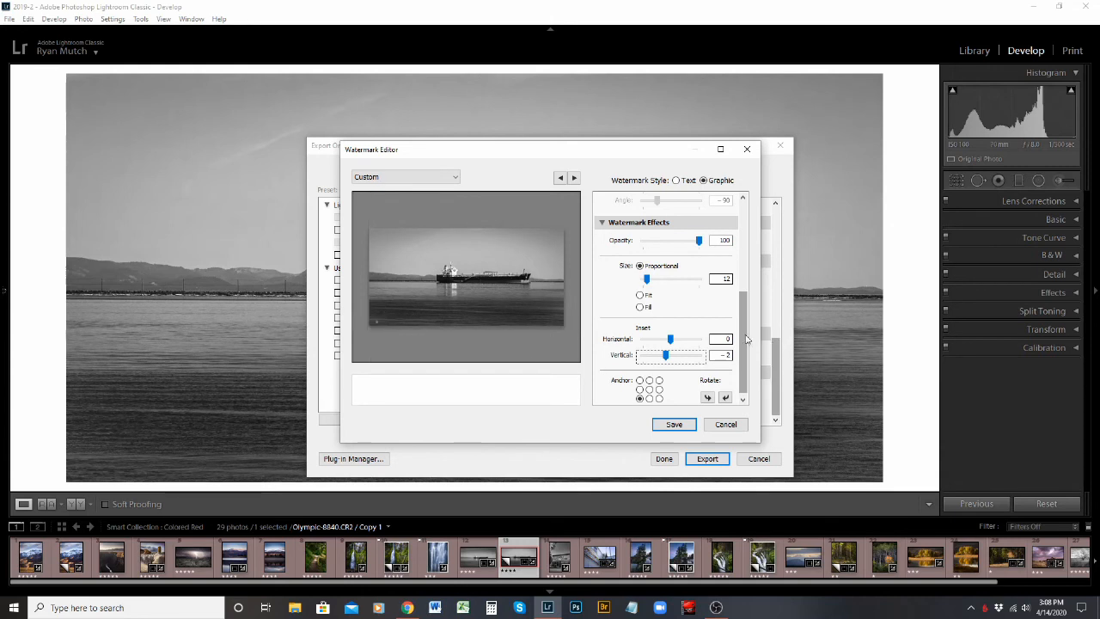
{"action": "left_click", "coordinate": [674, 341]}
{"action": "left_click_drag", "start_coordinate": [674, 341], "coordinate": [667, 342]}
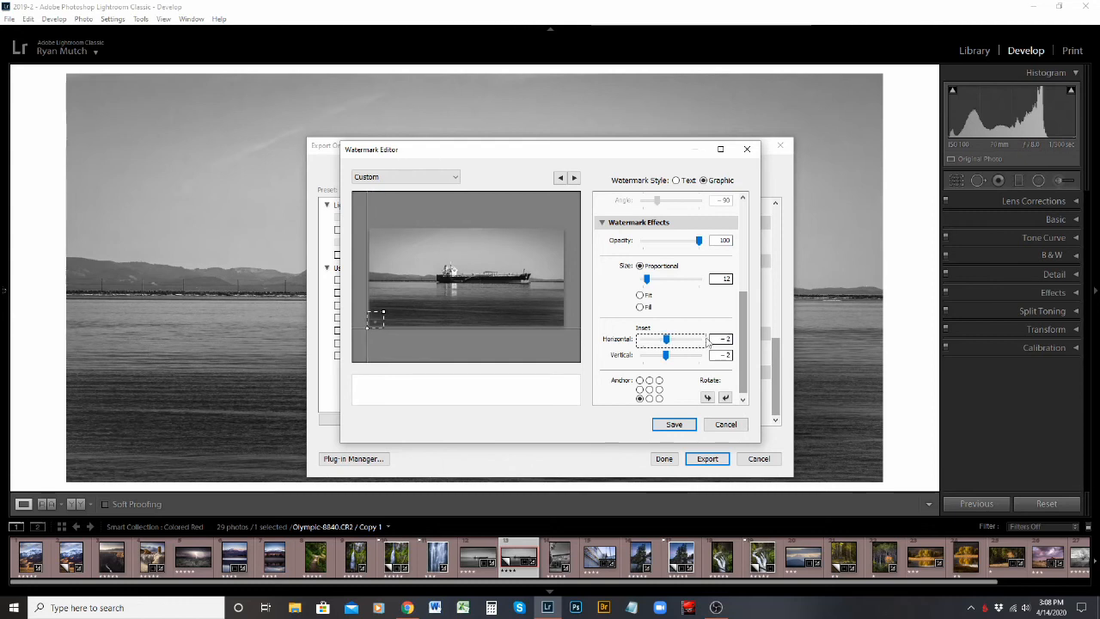
{"action": "left_click", "coordinate": [713, 338]}
{"action": "type", "text": "0"}
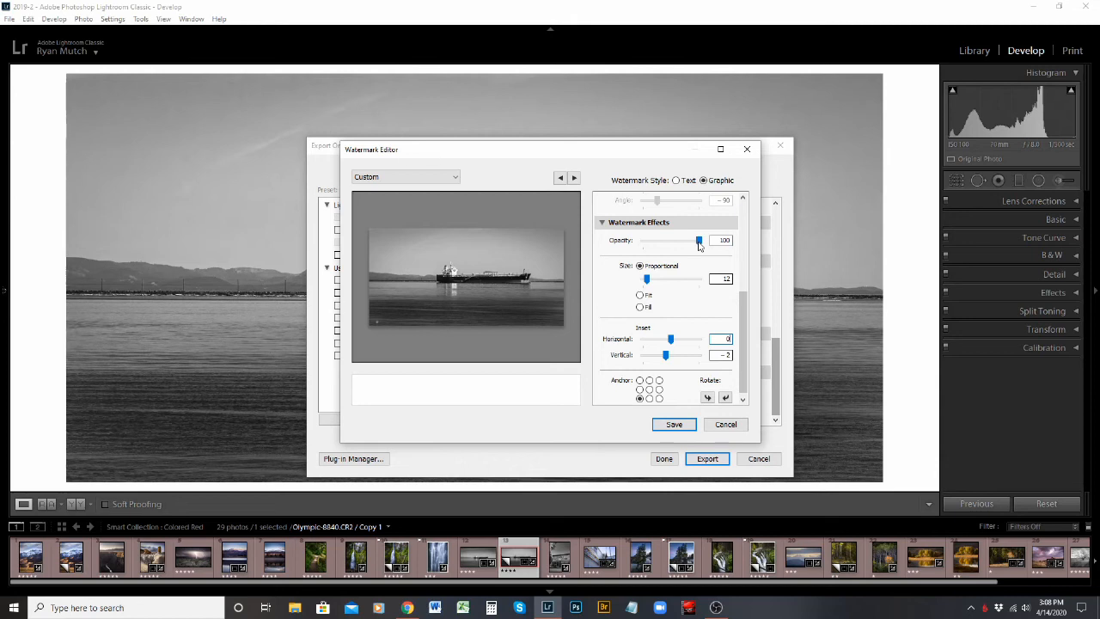
Step: Enlarge the watermark to a proportional size of 51, try its opacity at 41 and return it to 100
{"action": "mouse_move", "coordinate": [699, 244]}
{"action": "left_mouse_down"}
{"action": "mouse_move", "coordinate": [664, 249]}
{"action": "mouse_move", "coordinate": [709, 251]}
{"action": "left_mouse_up"}
{"action": "left_click_drag", "start_coordinate": [386, 310], "coordinate": [553, 258]}
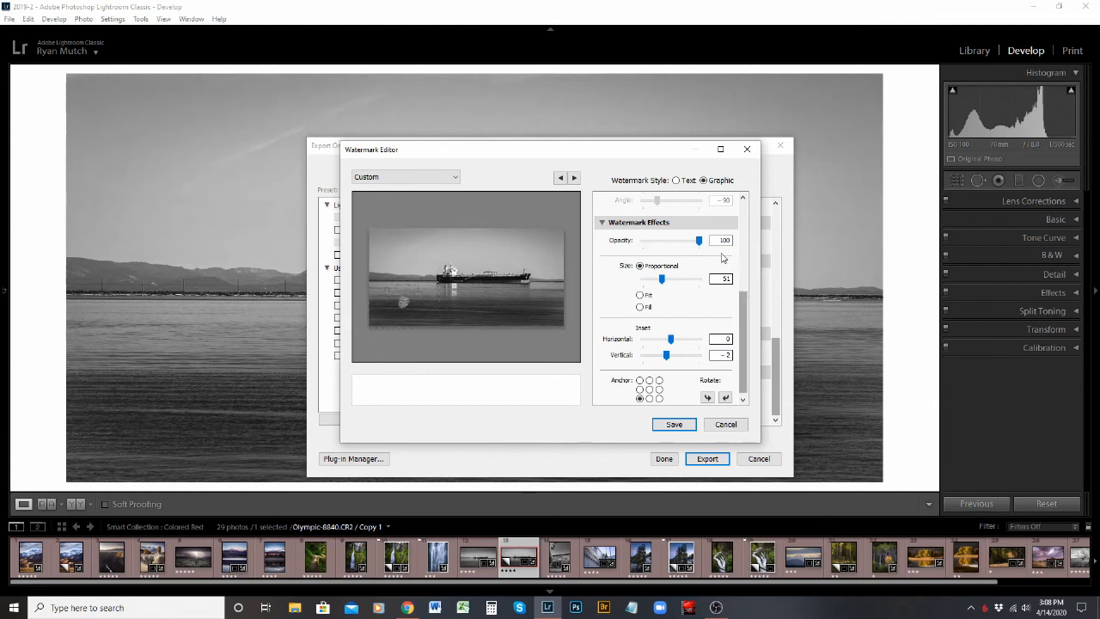
{"action": "left_click_drag", "start_coordinate": [701, 242], "coordinate": [668, 245]}
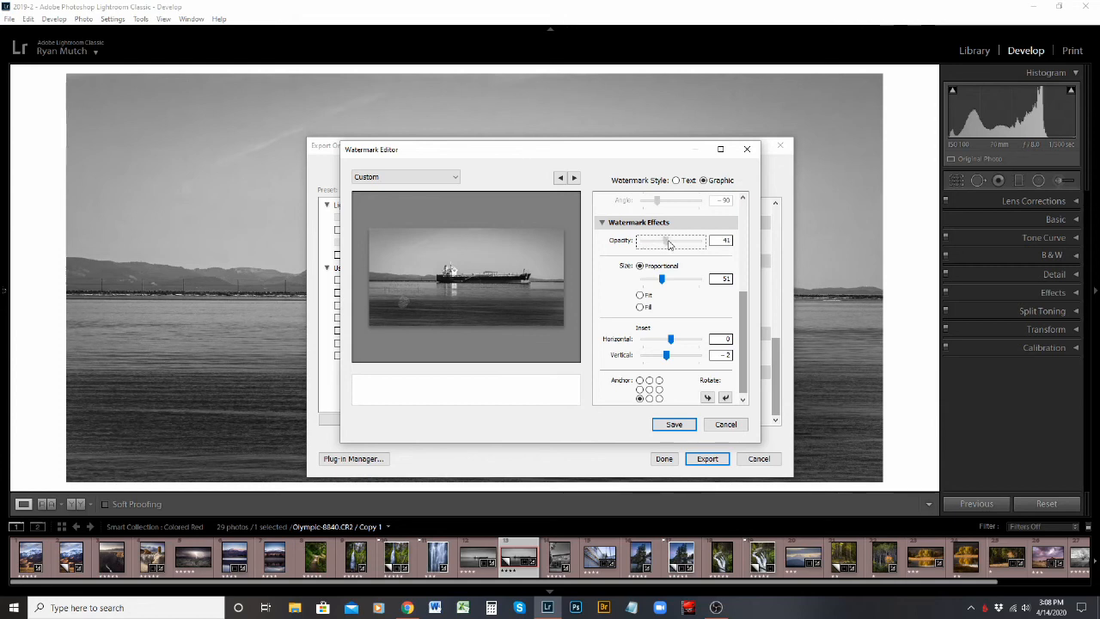
{"action": "left_click_drag", "start_coordinate": [666, 249], "coordinate": [728, 254]}
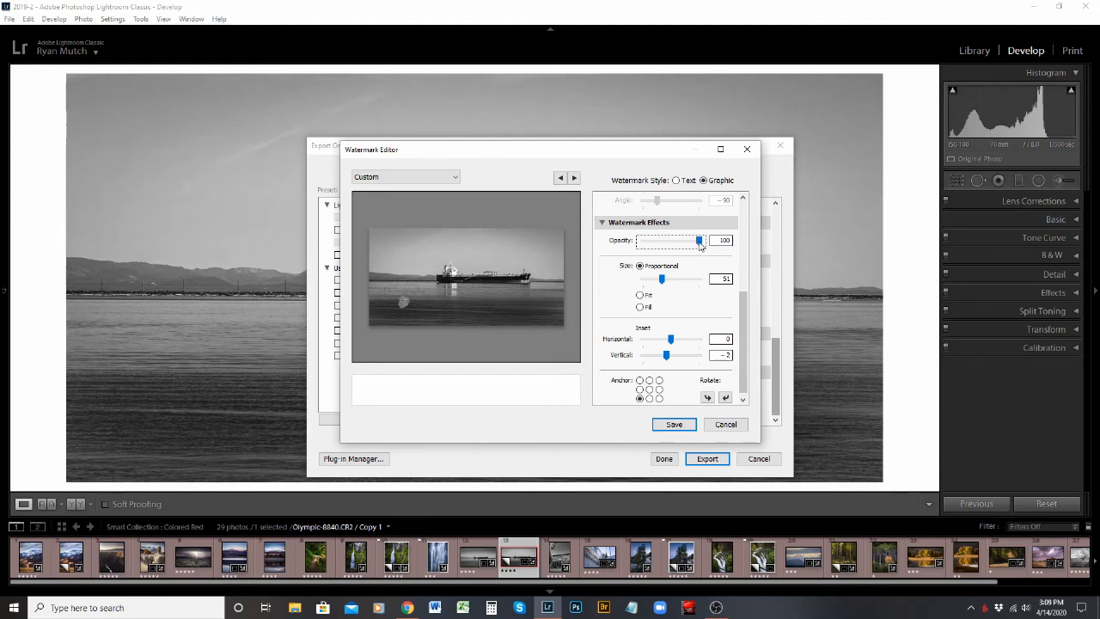
Step: Set the watermark's opacity to 80 and its proportional size to 12
{"action": "left_click_drag", "start_coordinate": [700, 245], "coordinate": [689, 246]}
{"action": "left_click_drag", "start_coordinate": [438, 255], "coordinate": [389, 311]}
{"action": "mouse_move", "coordinate": [648, 283]}
{"action": "left_mouse_down"}
{"action": "mouse_move", "coordinate": [683, 283]}
{"action": "mouse_move", "coordinate": [649, 290]}
{"action": "left_mouse_up"}
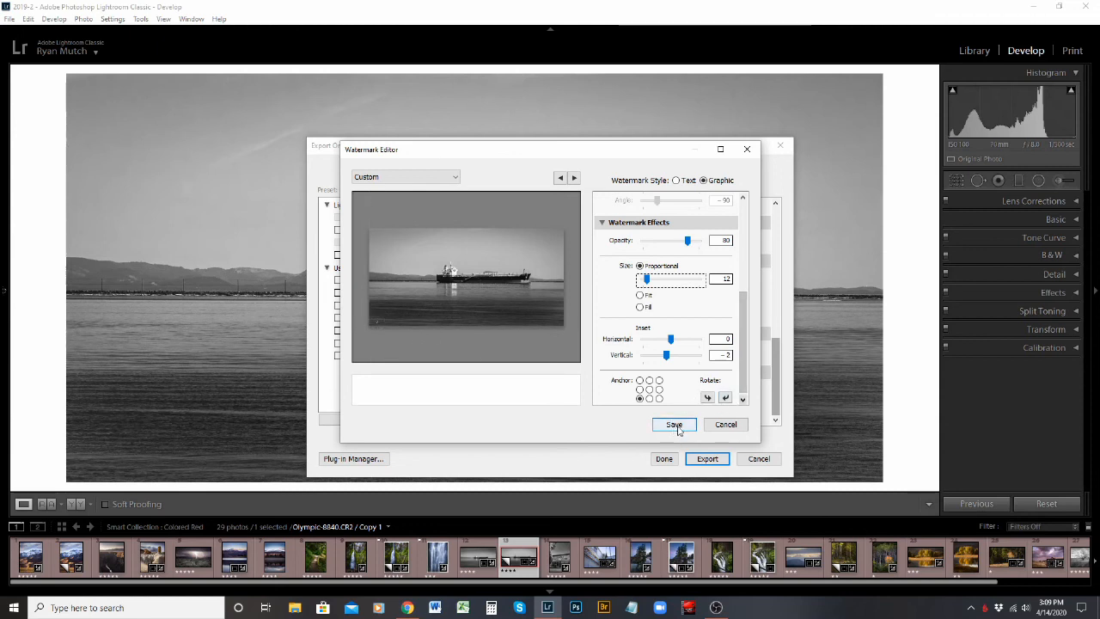
Step: Save the graphic watermark as a new preset named Export Example 2
{"action": "left_click", "coordinate": [675, 425]}
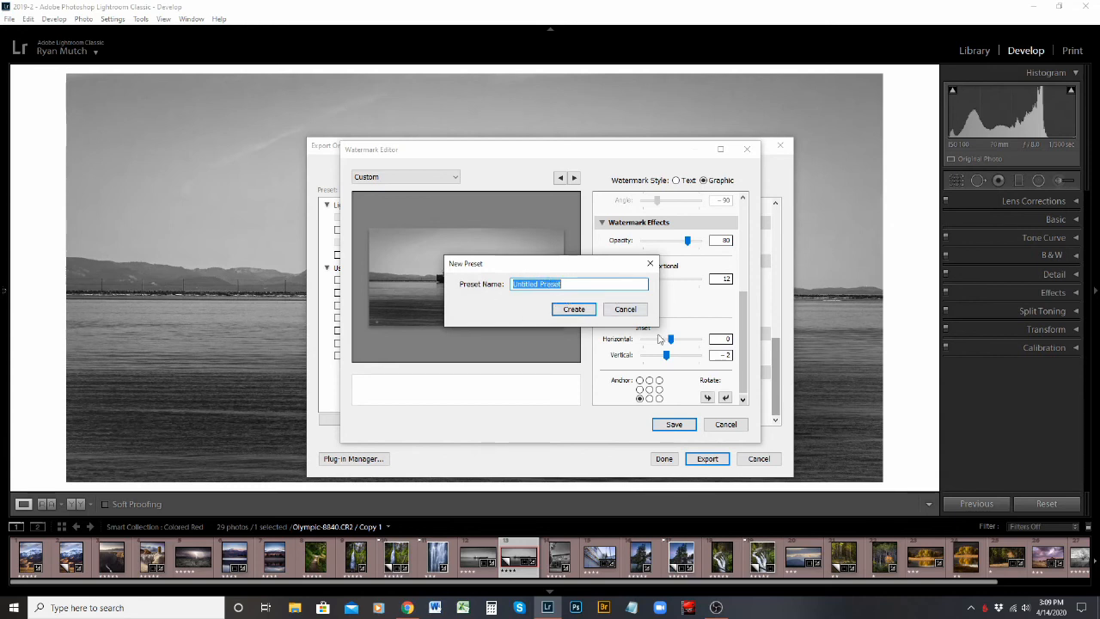
{"action": "type", "text": "Export"}
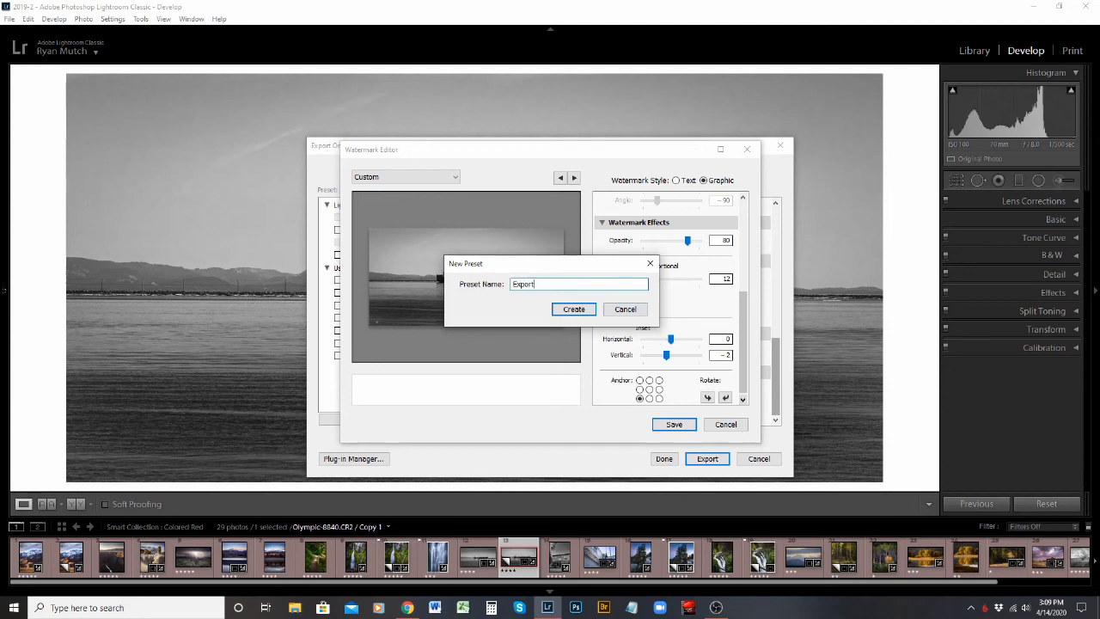
{"action": "type", "text": " Example 2"}
{"action": "left_click", "coordinate": [574, 309]}
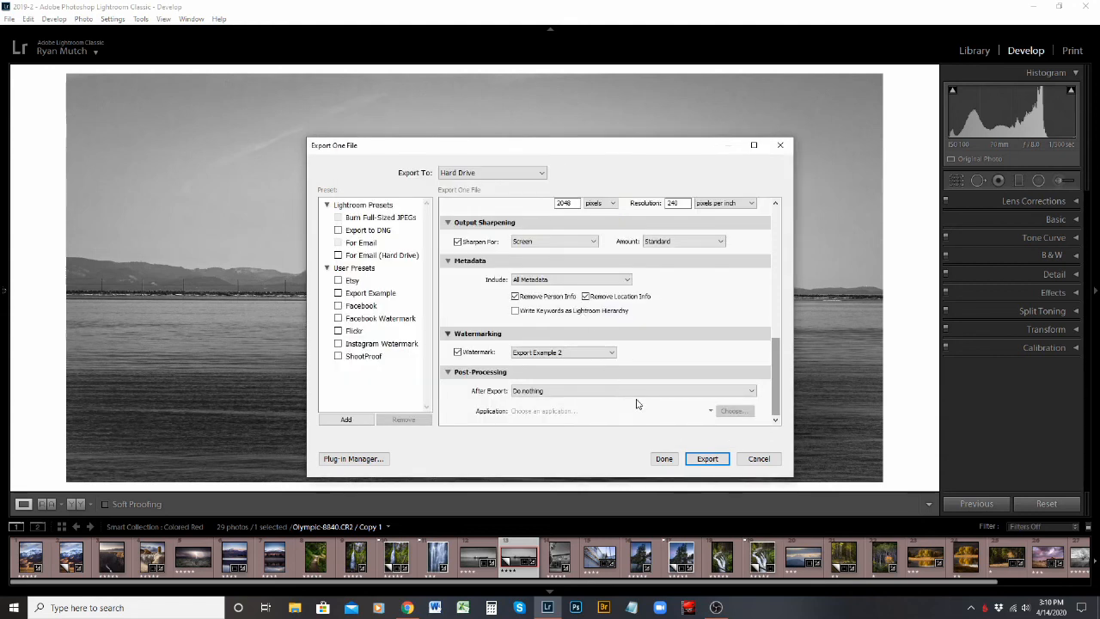
Step: Save the current export settings, with the Export Example 2 watermark, as a user preset named Export Example 2
{"action": "left_click", "coordinate": [590, 357]}
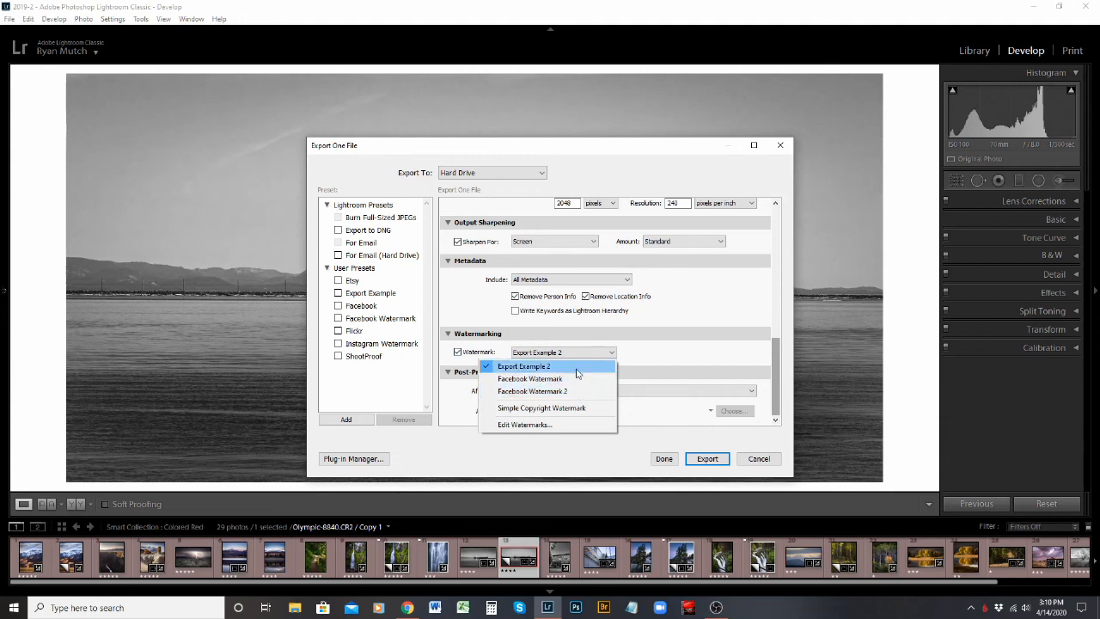
{"action": "left_click", "coordinate": [645, 353]}
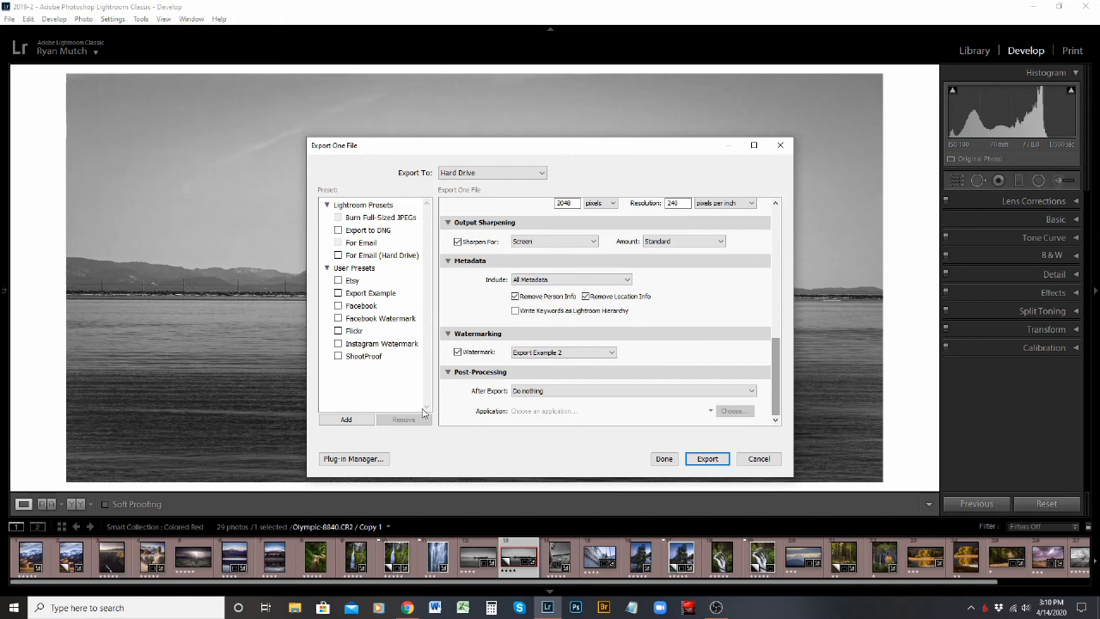
{"action": "left_click", "coordinate": [345, 420]}
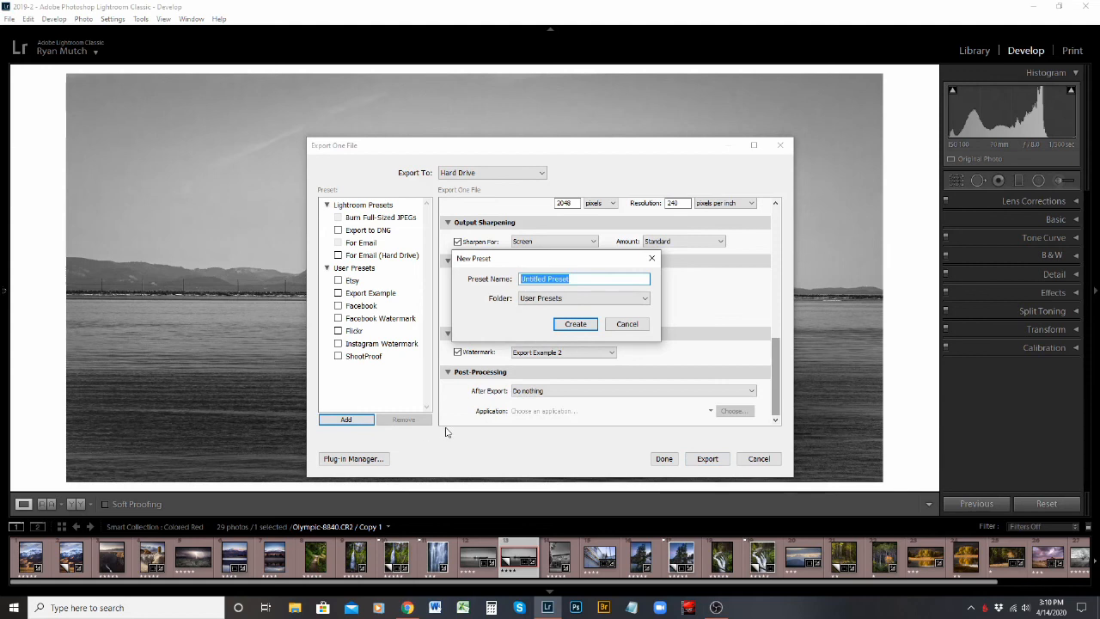
{"action": "type", "text": "Export Example 2"}
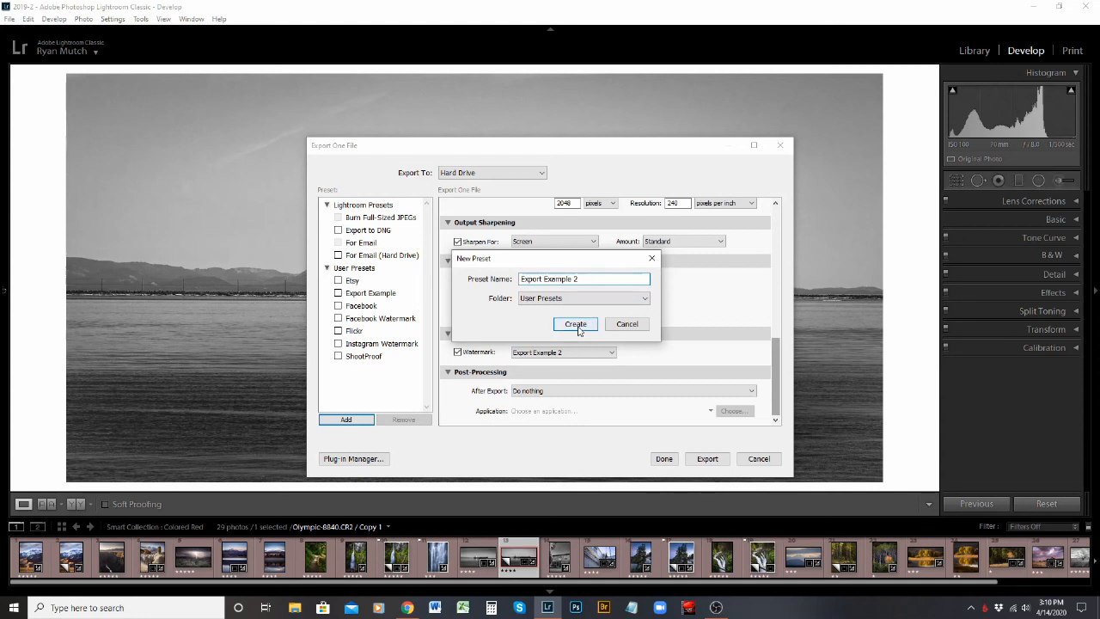
{"action": "left_click", "coordinate": [575, 324]}
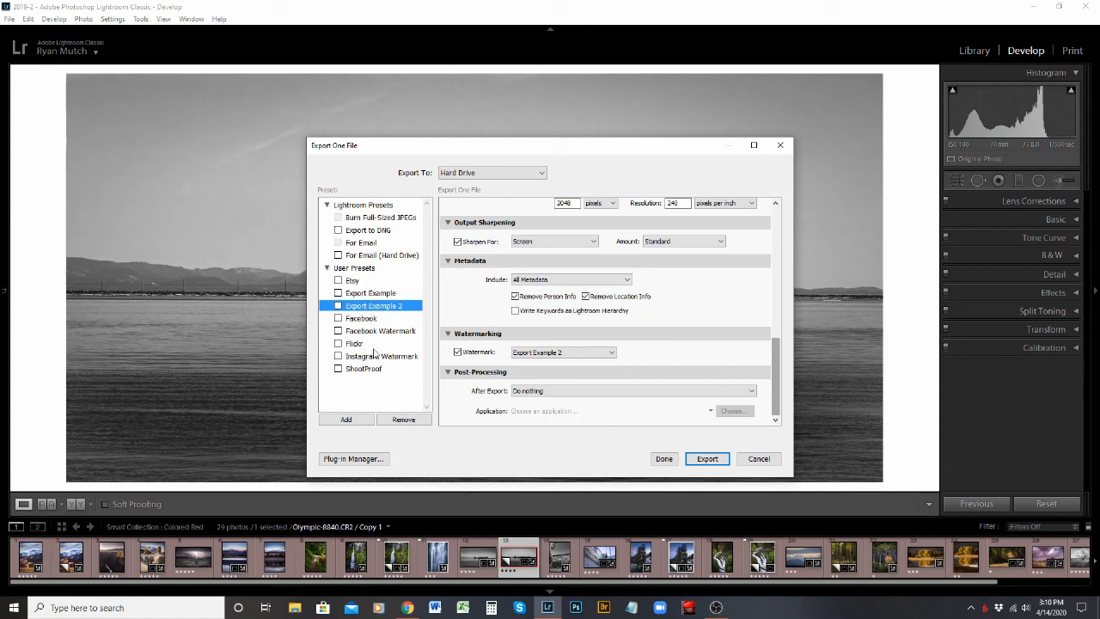
Step: Check the Export Example 2 preset, review its settings and export the ship photo with it
{"action": "left_click", "coordinate": [337, 306]}
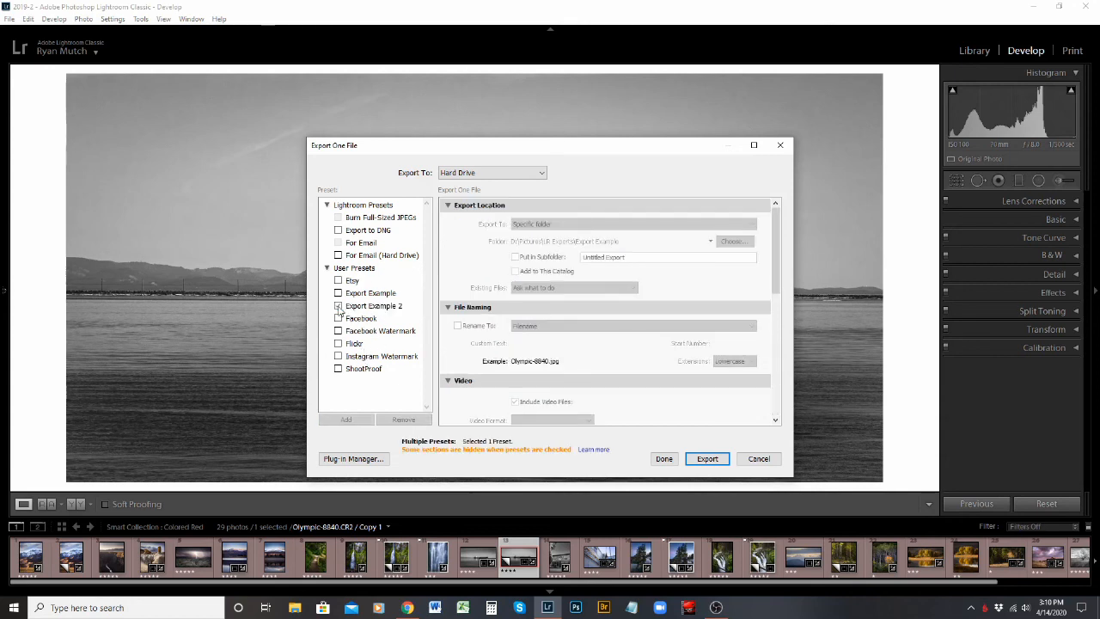
{"action": "left_click_drag", "start_coordinate": [774, 252], "coordinate": [815, 447]}
{"action": "left_click", "coordinate": [708, 461]}
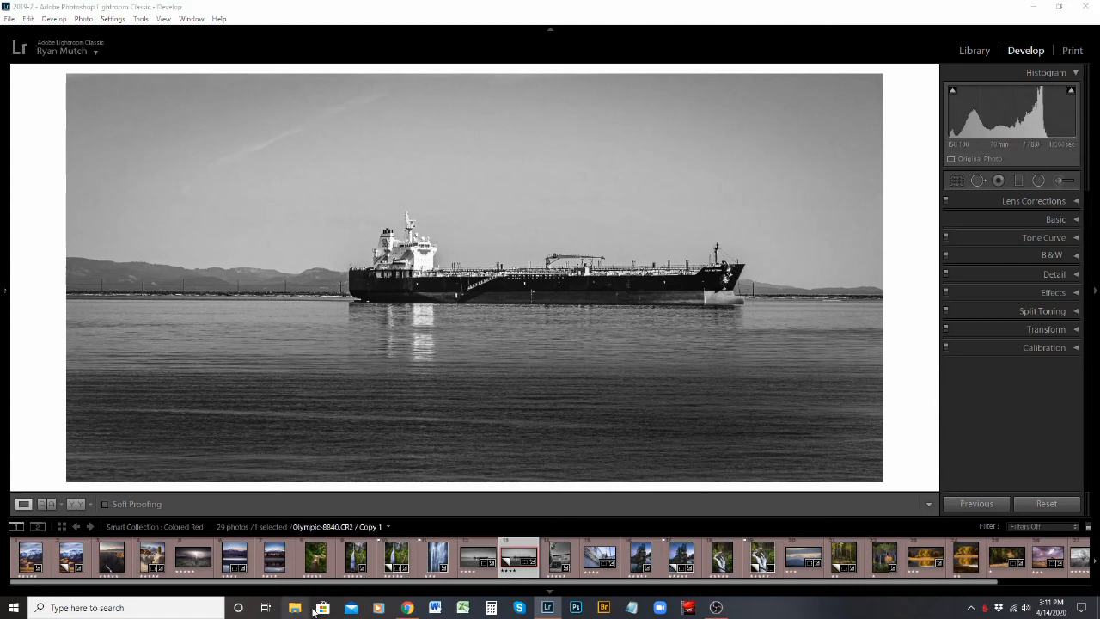
Step: In File Explorer, go to Pictures > LR Exports > Export Example and open the exported Olympic-8840 image to inspect its watermark
{"action": "left_click", "coordinate": [295, 608]}
{"action": "double_click", "coordinate": [731, 323]}
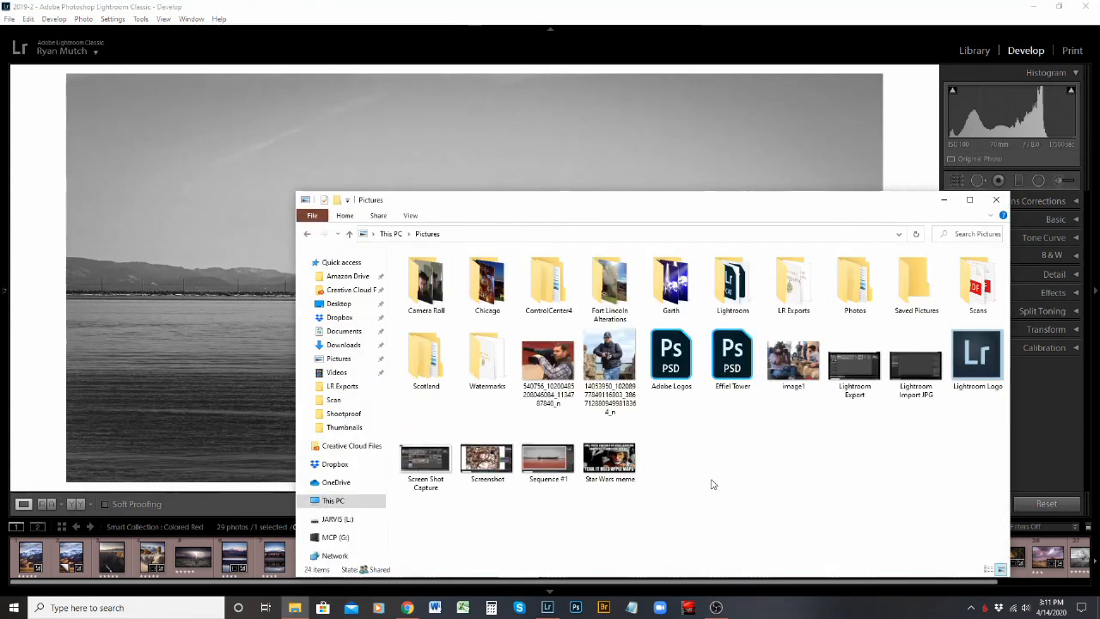
{"action": "double_click", "coordinate": [793, 283]}
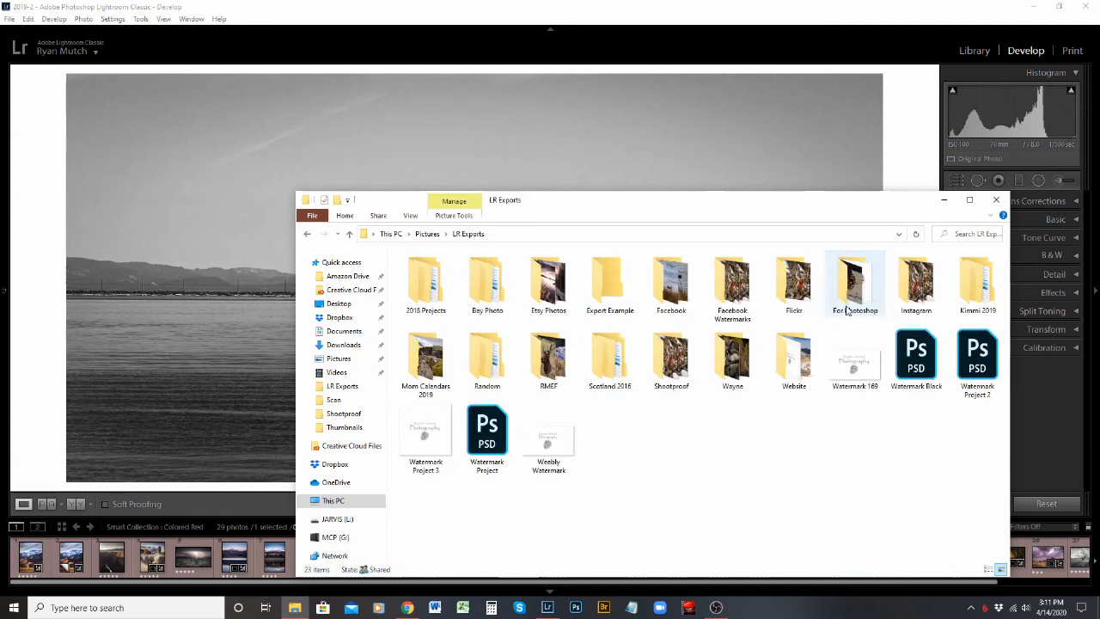
{"action": "double_click", "coordinate": [609, 284]}
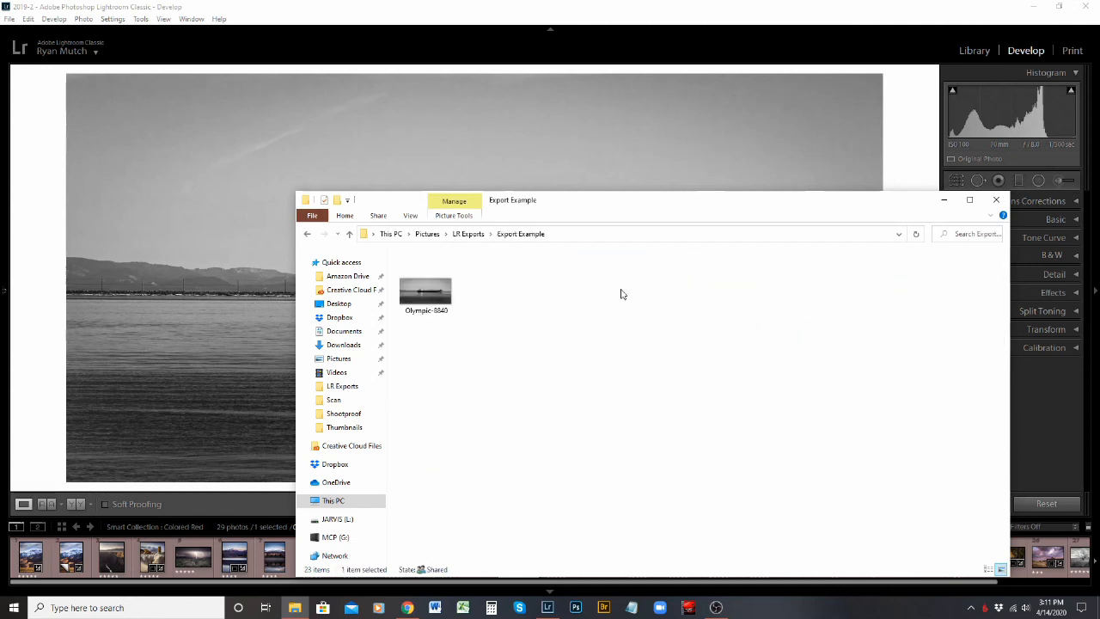
{"action": "double_click", "coordinate": [426, 291]}
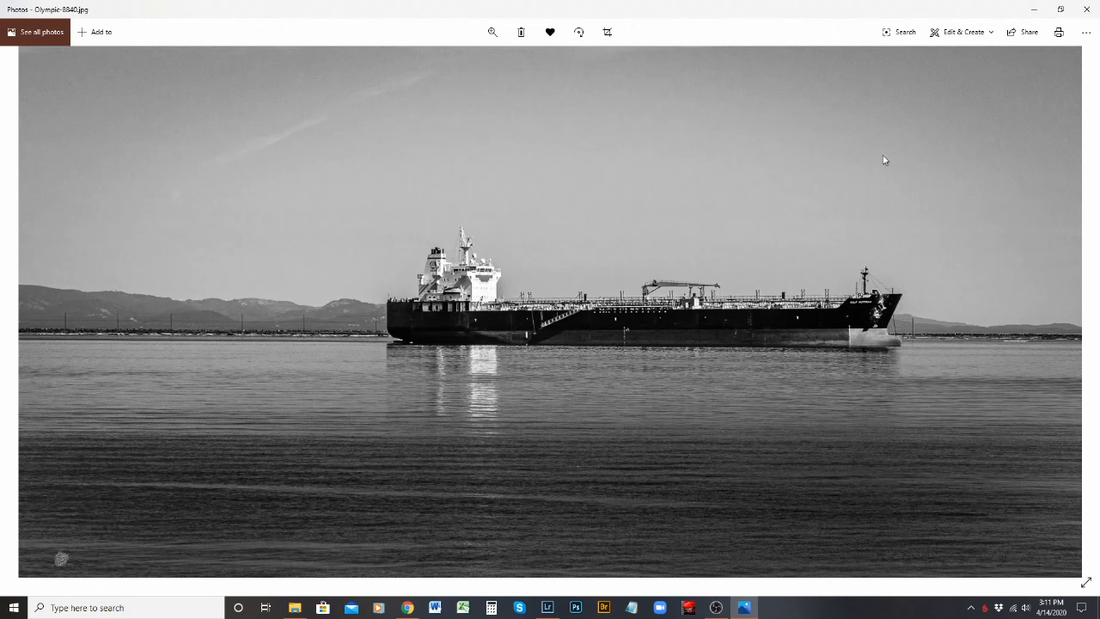
Step: Close the exported image and the Export Example folder window to return to Lightroom Classic
{"action": "left_click", "coordinate": [1086, 12]}
{"action": "left_click_drag", "start_coordinate": [778, 206], "coordinate": [658, 133]}
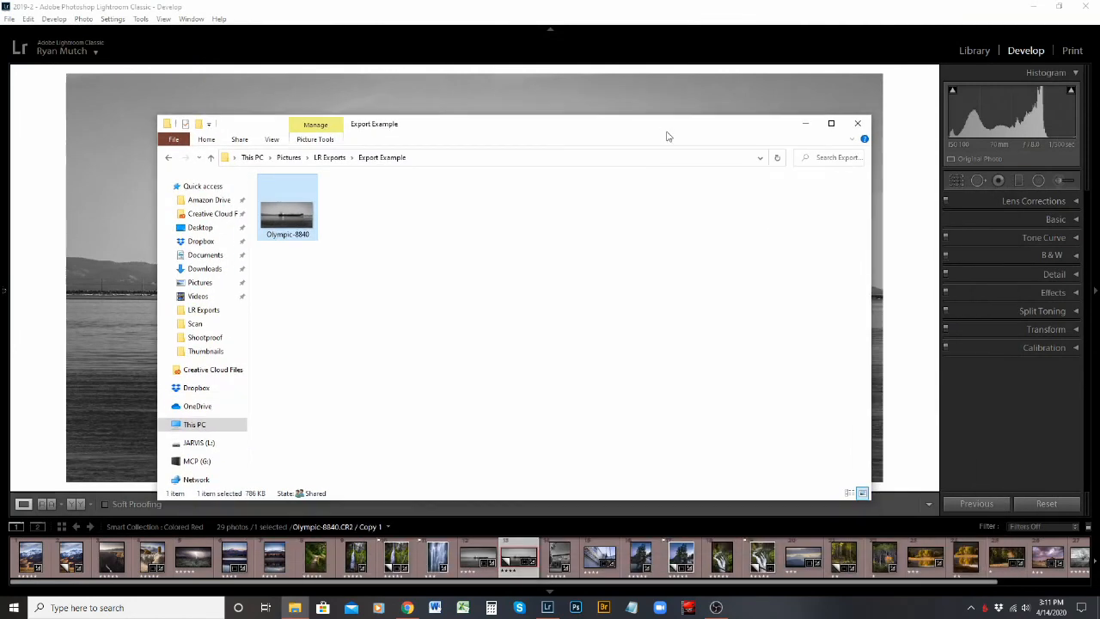
{"action": "left_click", "coordinate": [858, 124]}
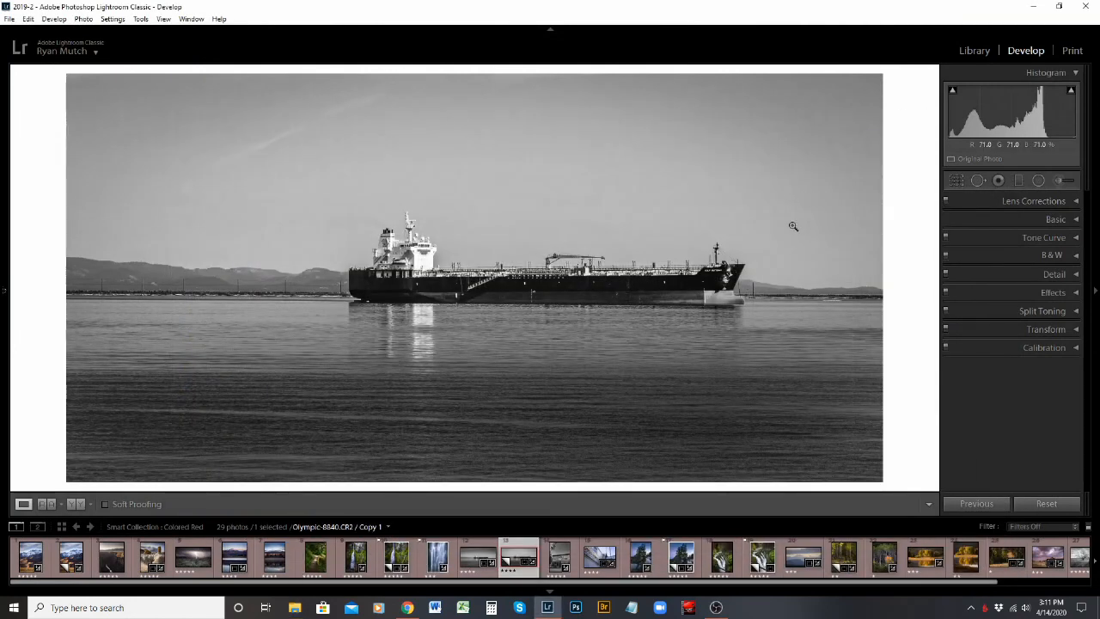